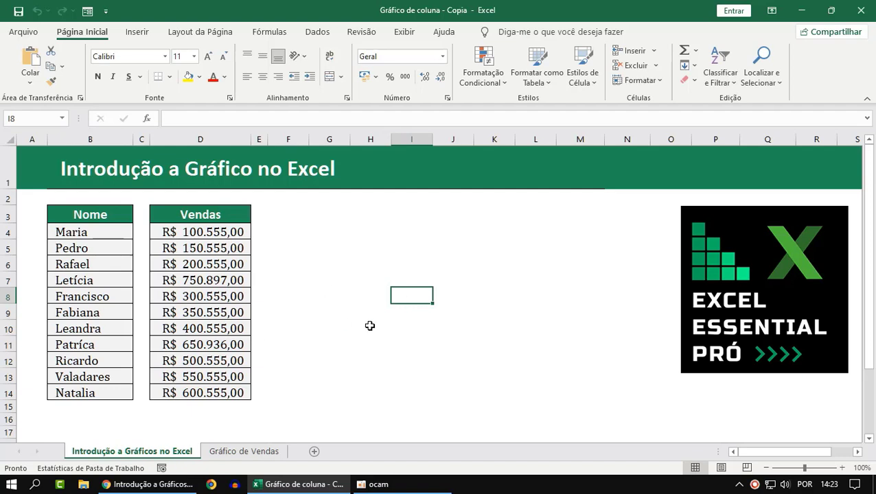
Compare the Nome and Vendas table with the column chart on the Gráfico de Vendas sheet
left_click(492, 278)
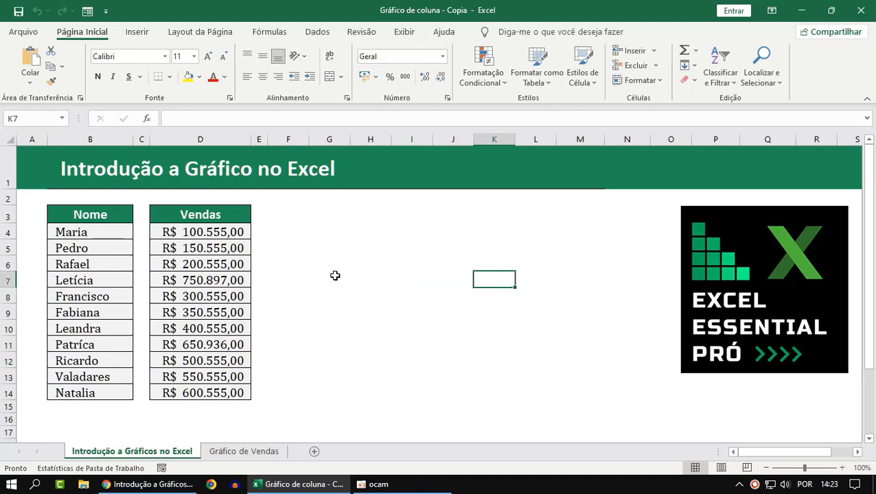
left_click_drag(95, 232, 96, 249)
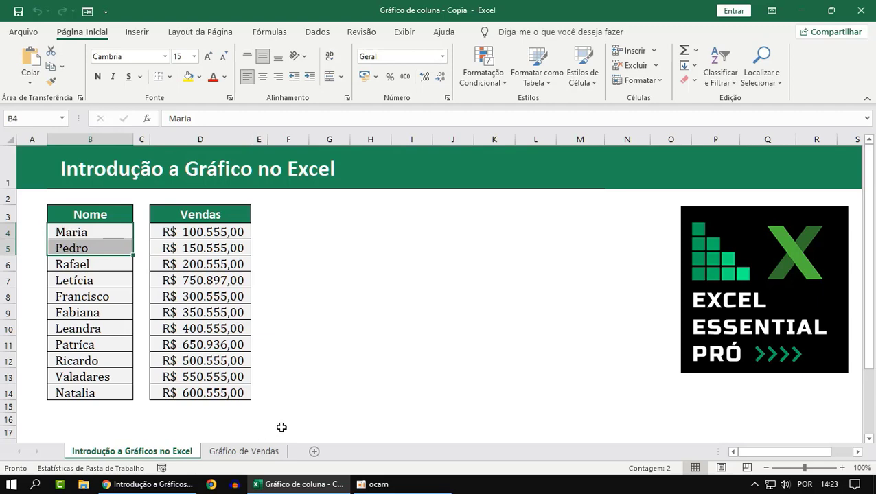
left_click(226, 453)
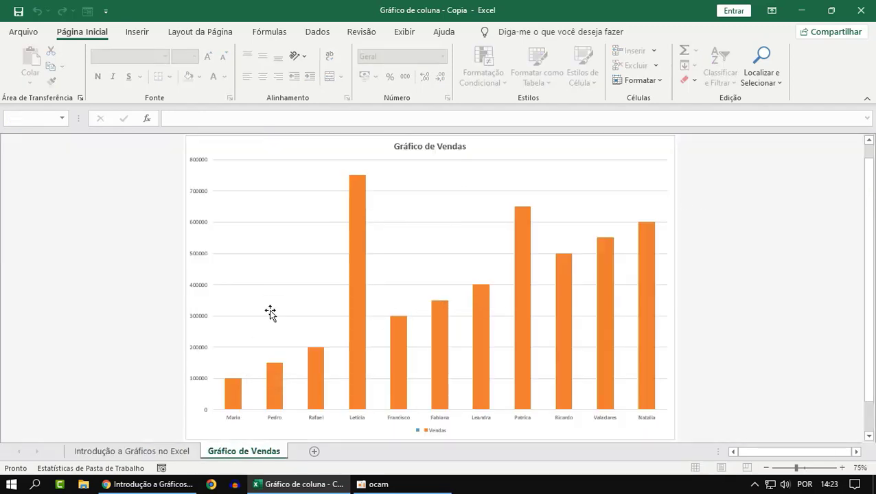
left_click(126, 451)
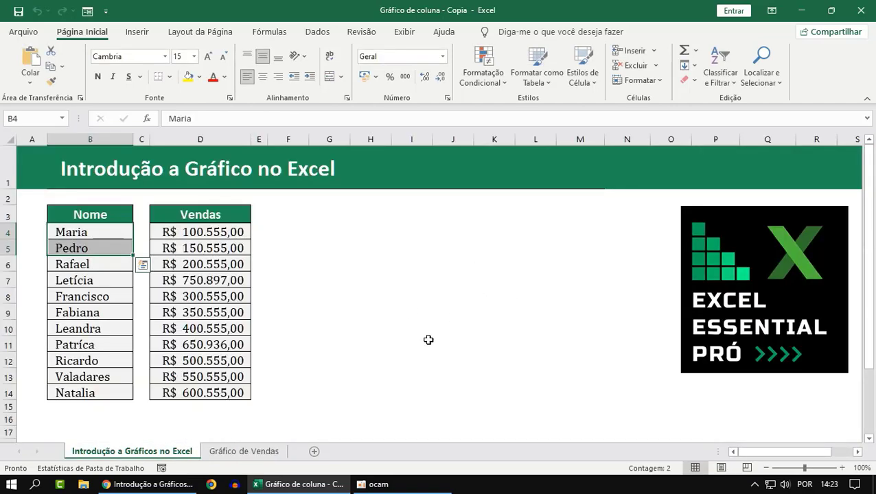
left_click(256, 455)
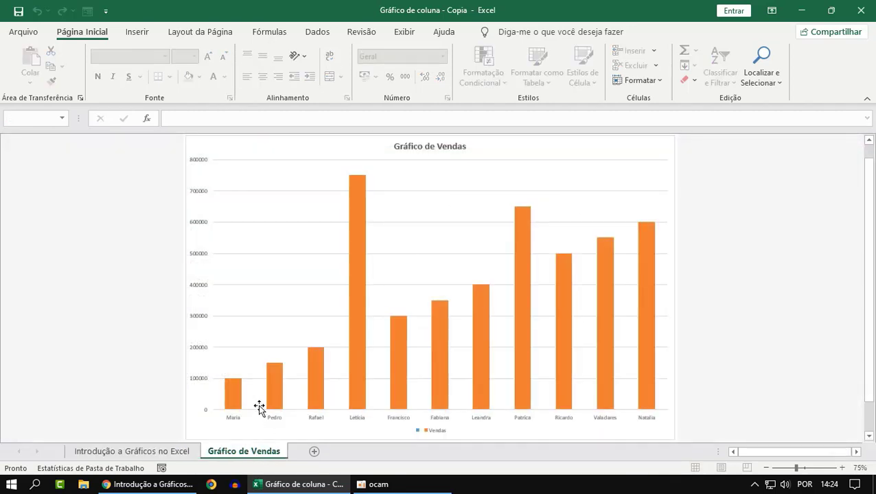
left_click(152, 449)
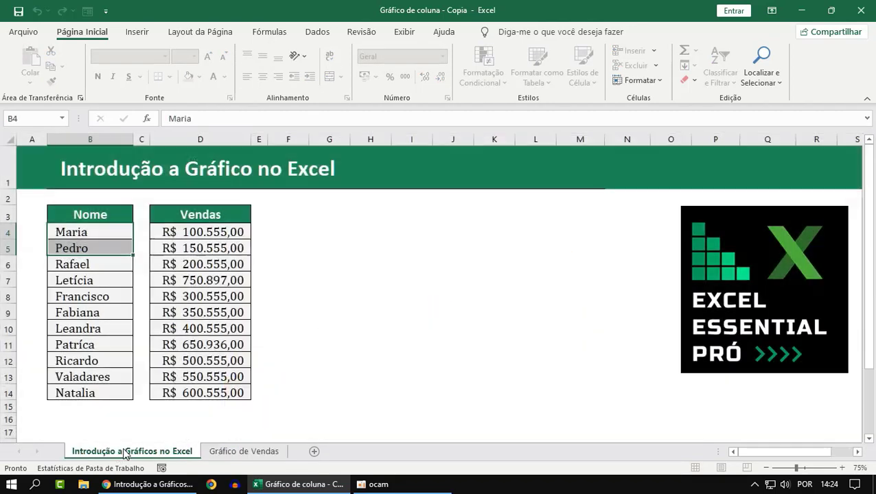
left_click(425, 332)
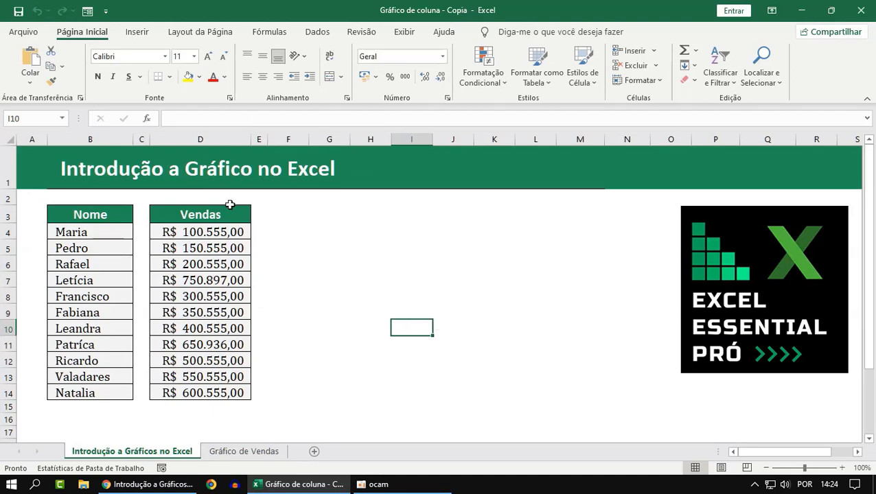
mouse_move(151, 483)
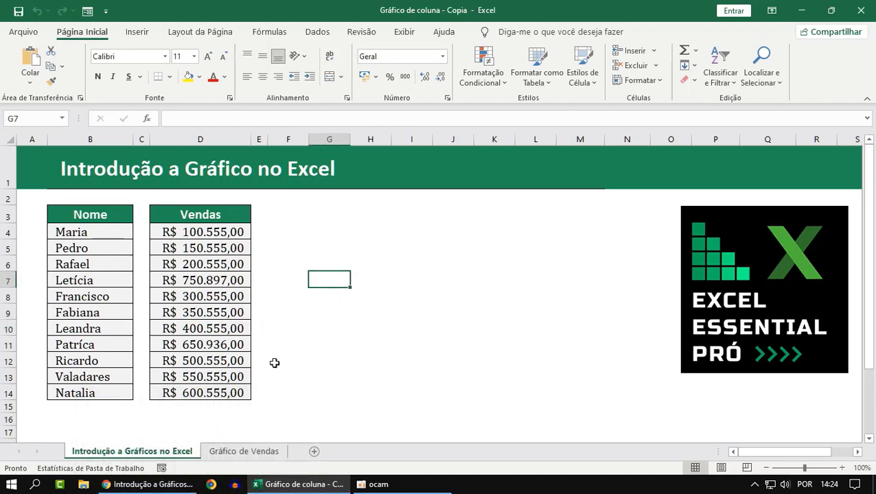
Examine the plot area, title and column series of the chart on the Gráfico de Vendas sheet
left_click(245, 452)
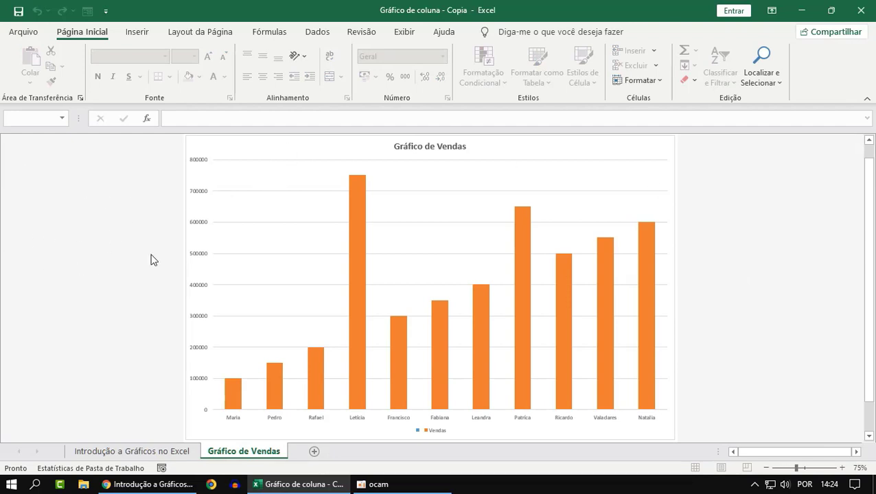
left_click(272, 249)
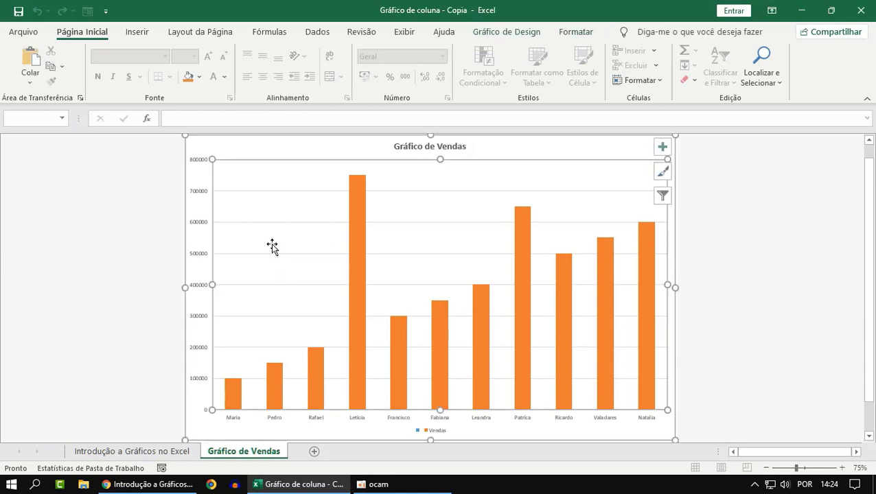
left_click(717, 228)
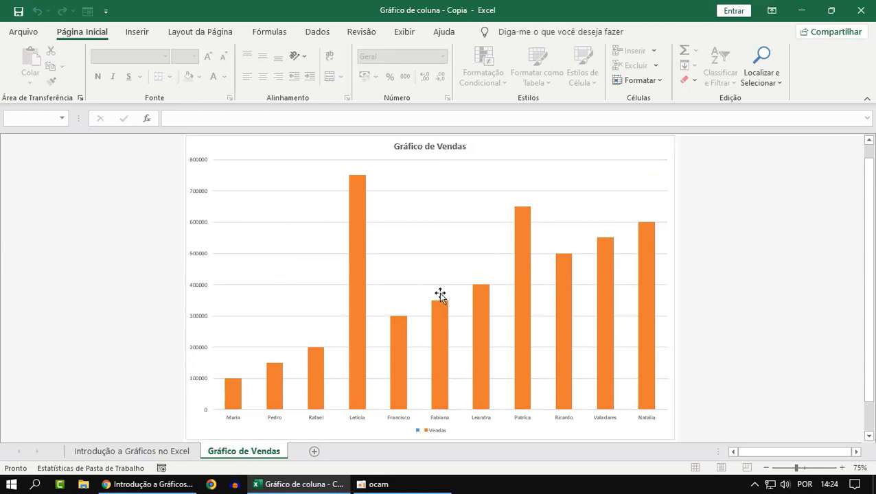
left_click(415, 259)
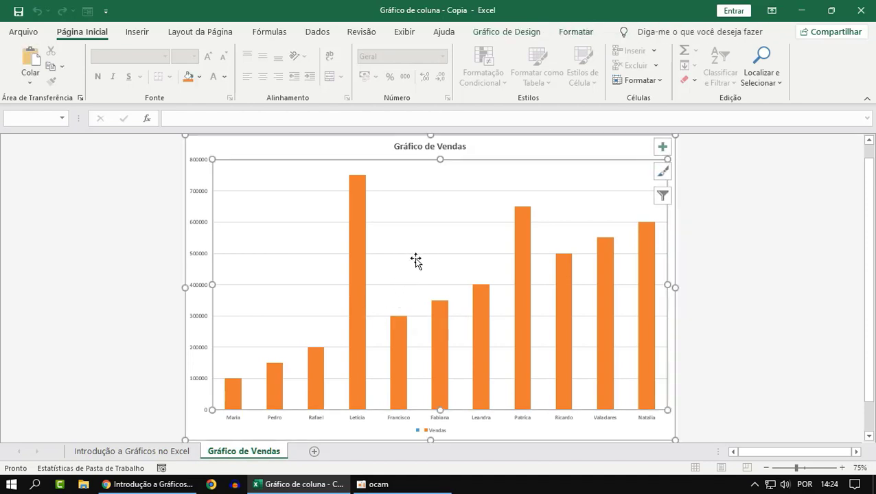
left_click(415, 147)
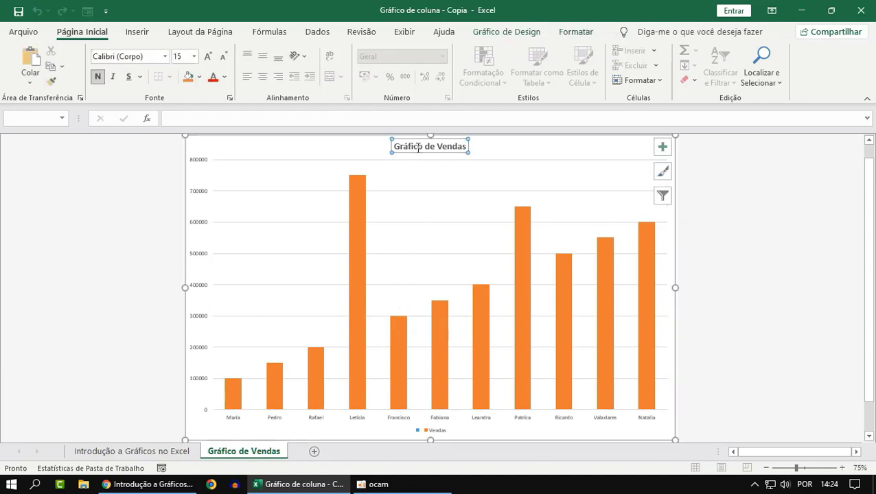
left_click(769, 358)
left_click(354, 257)
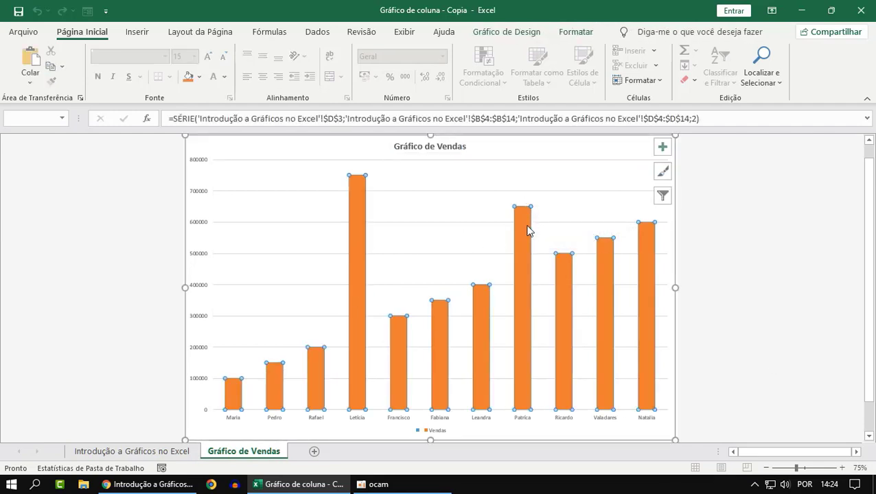
left_click(610, 292)
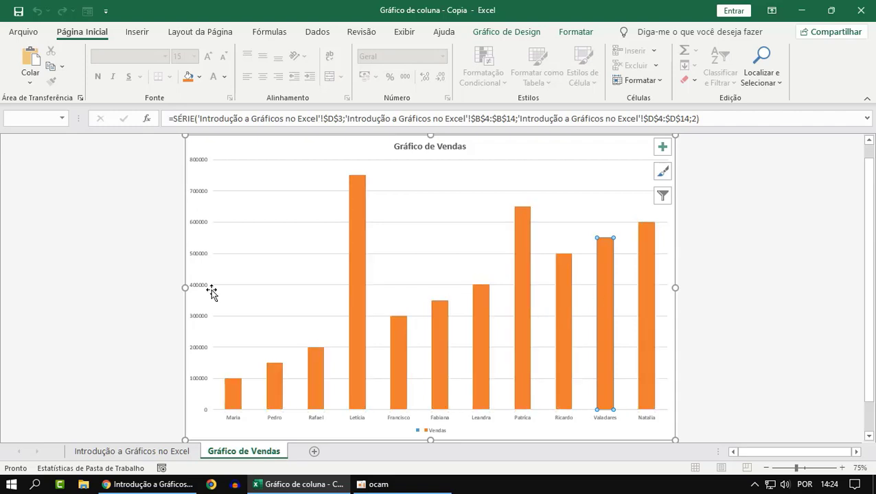
left_click(413, 147)
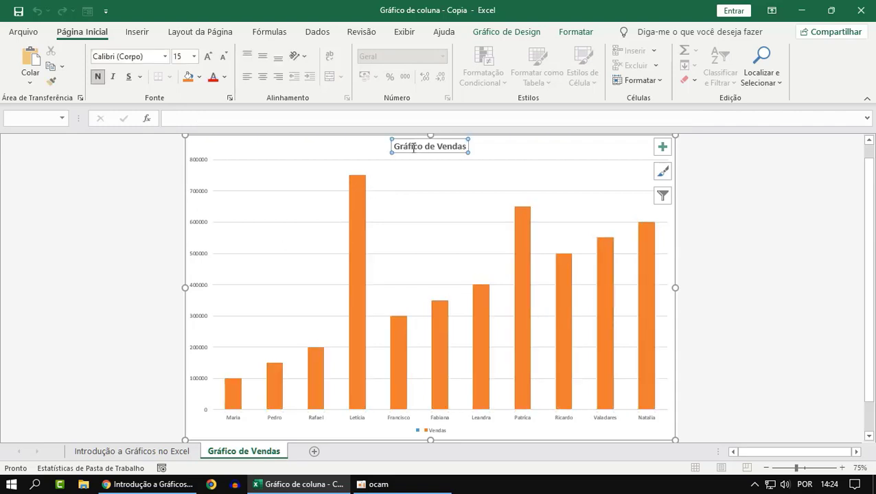
left_click(441, 146)
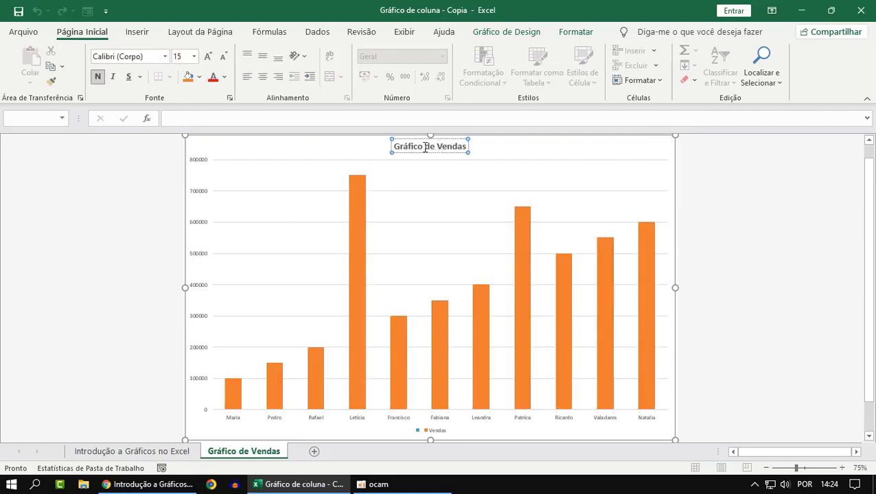
left_click(697, 239)
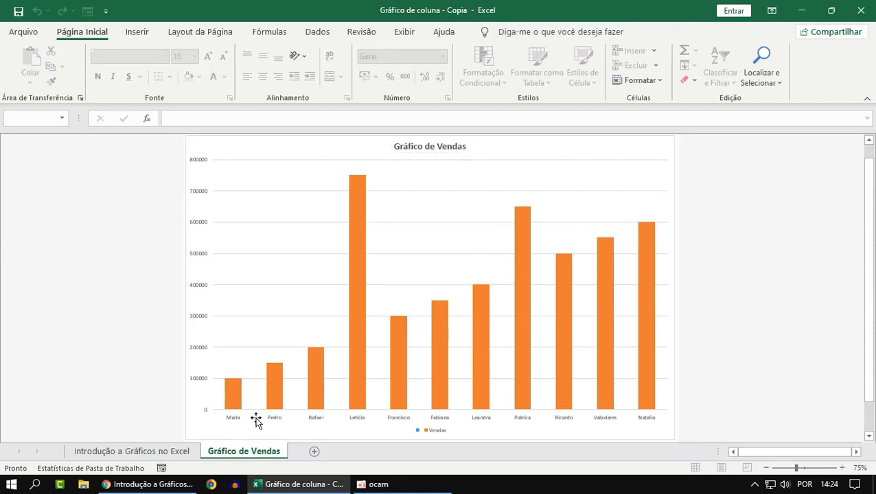
left_click(277, 403)
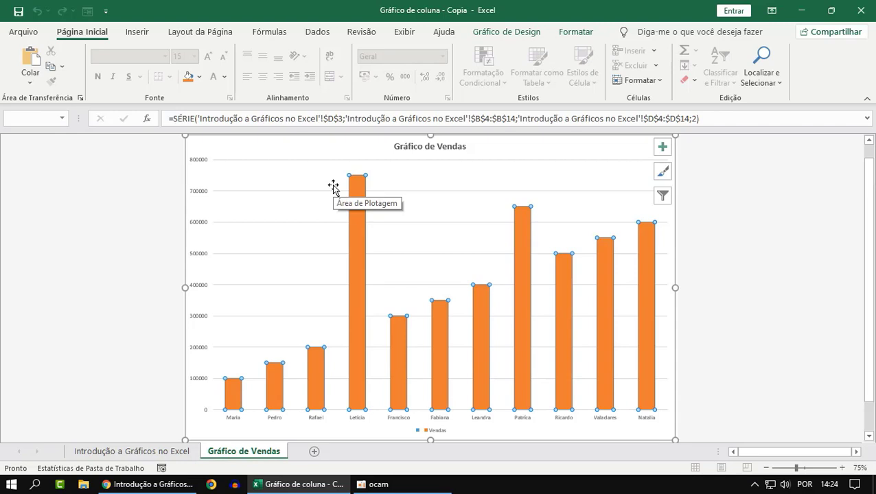
left_click(799, 209)
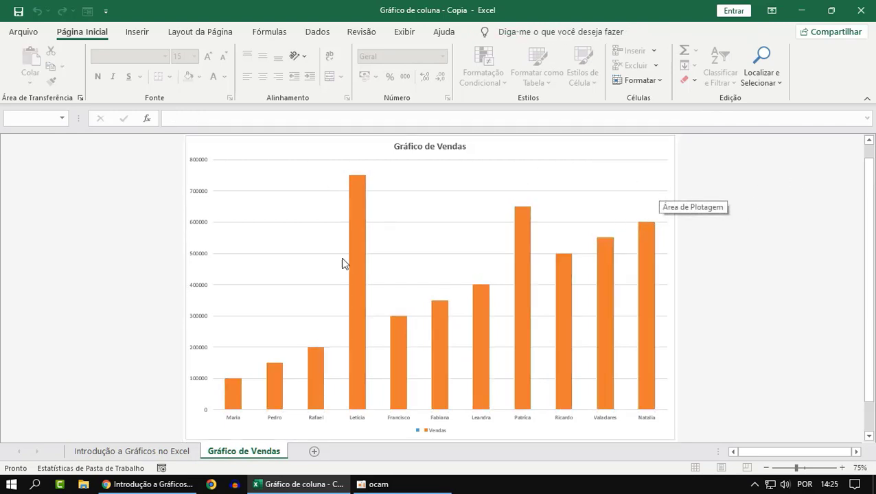
Set the Vendas value in cell D5 of the Introdução a Gráficos no Excel sheet to 500.555
mouse_move(122, 455)
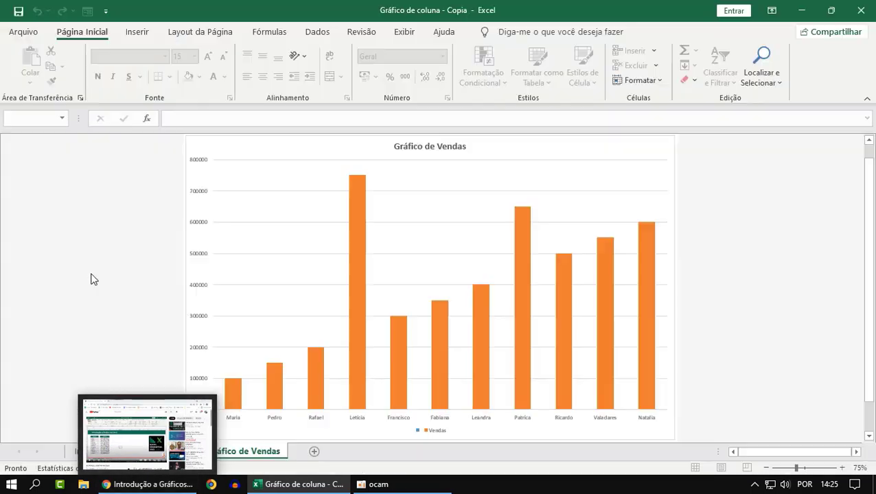
left_click(122, 451)
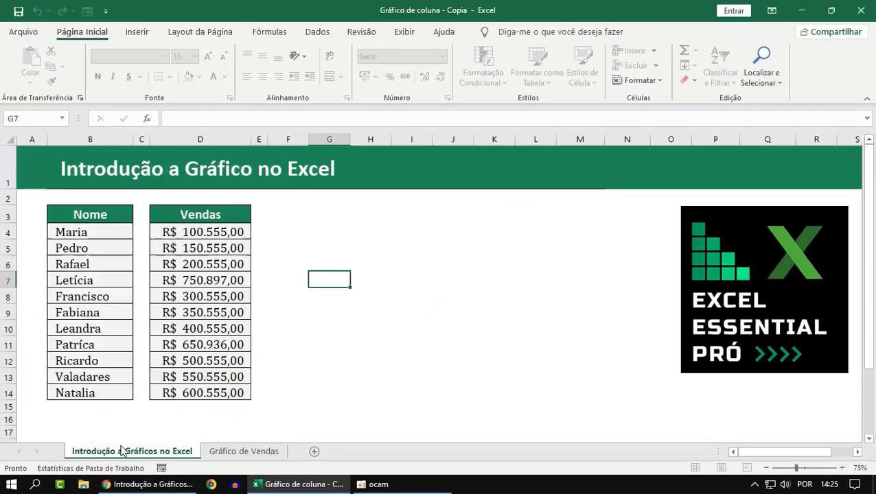
left_click(210, 394)
left_click(207, 379)
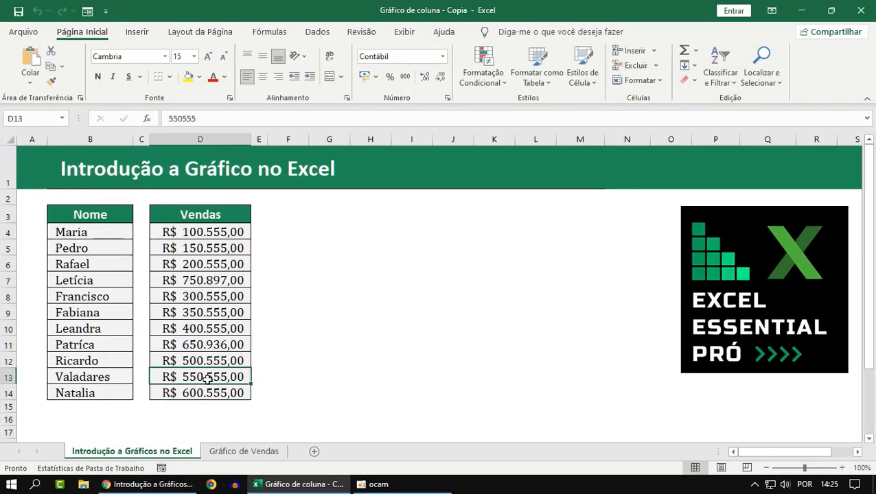
key("Up")
key("Up")
key("Up")
key("Up")
key("Up")
key("Up")
key("Up")
key("Up")
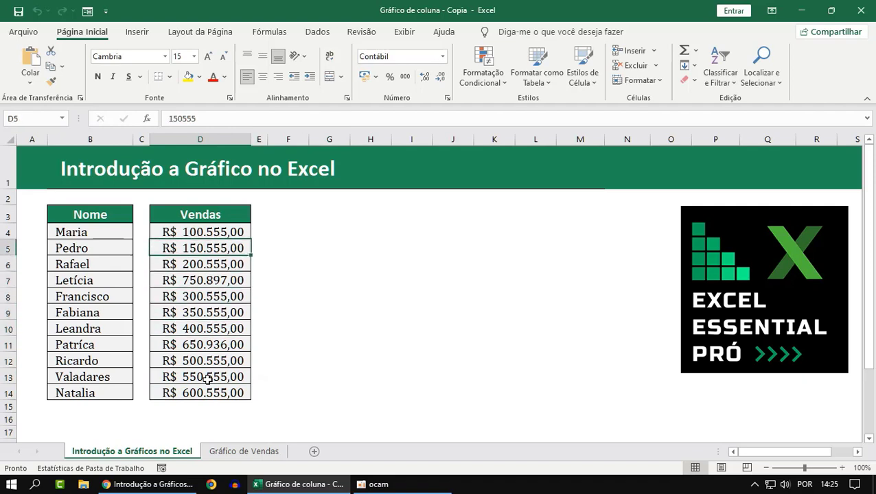
key("Down")
key("Up")
type("500")
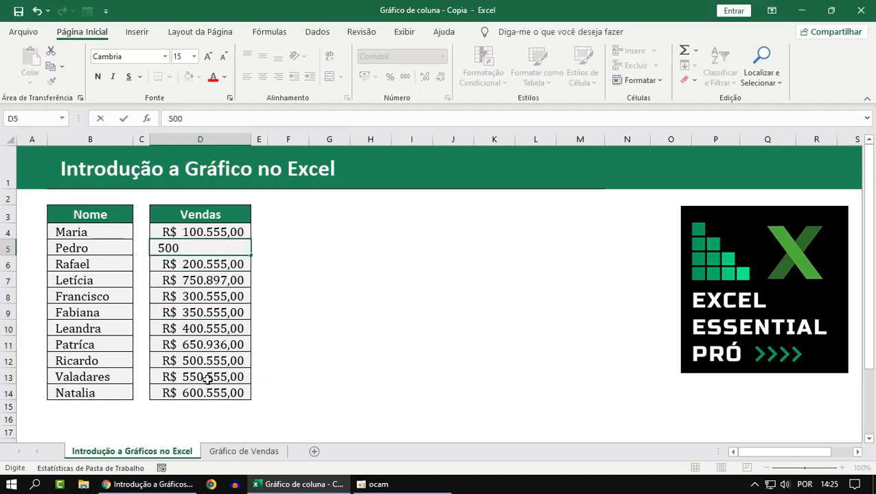
type(".555")
key("Return")
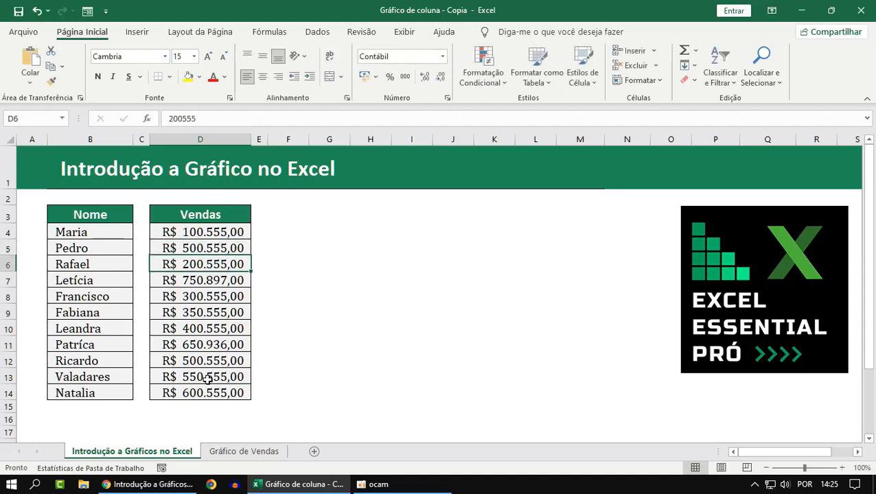
Review the second column of the Gráfico de Vendas chart after the D5 edit, and inspect the Elementos do Gráfico option
left_click(247, 453)
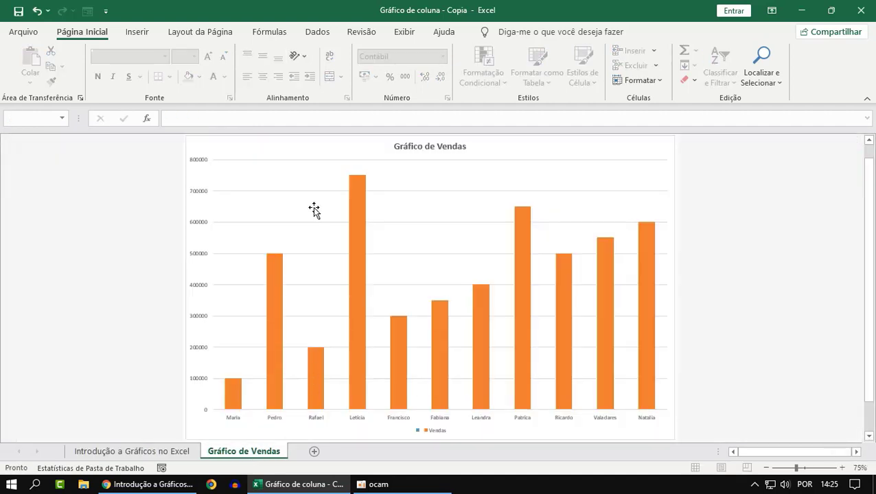
mouse_move(272, 263)
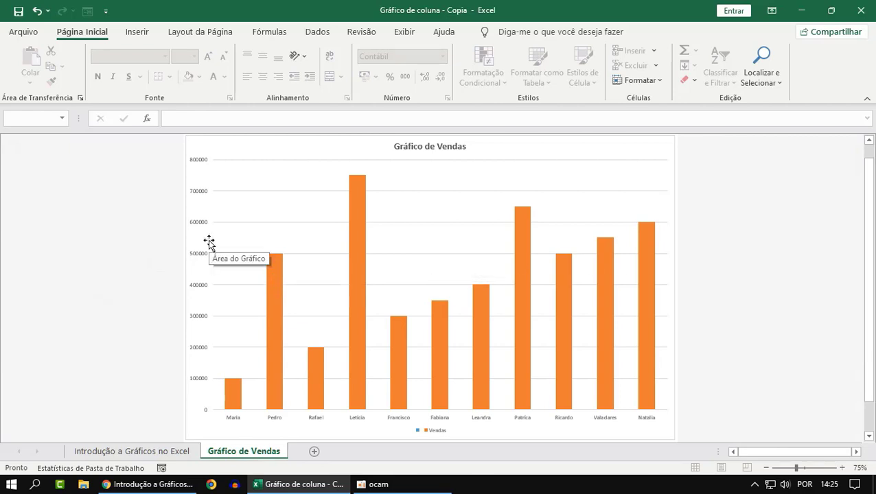
left_click(581, 190)
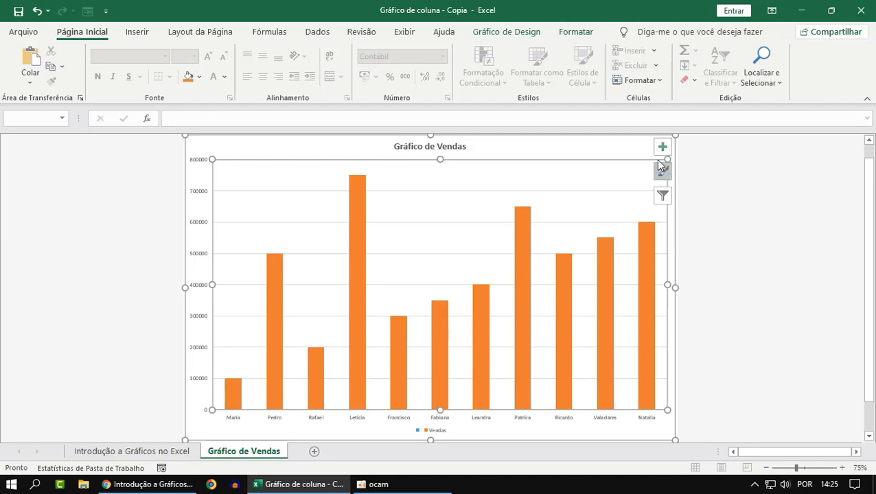
left_click(727, 310)
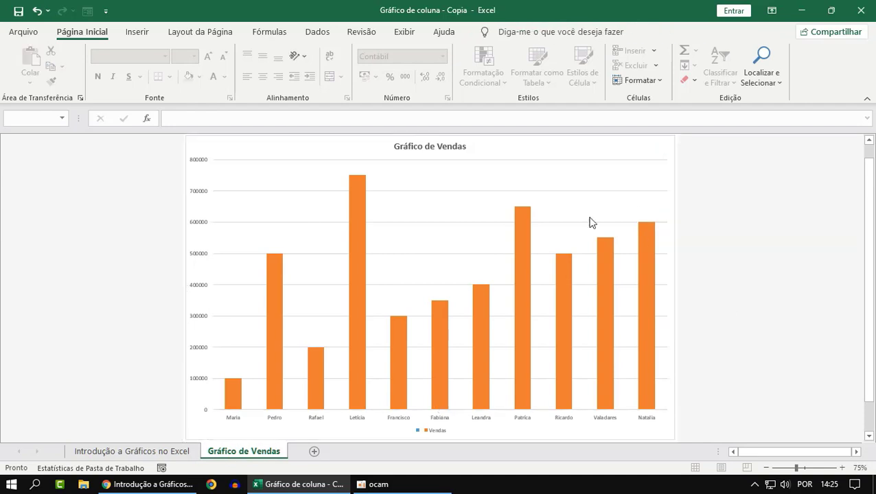
left_click(379, 268)
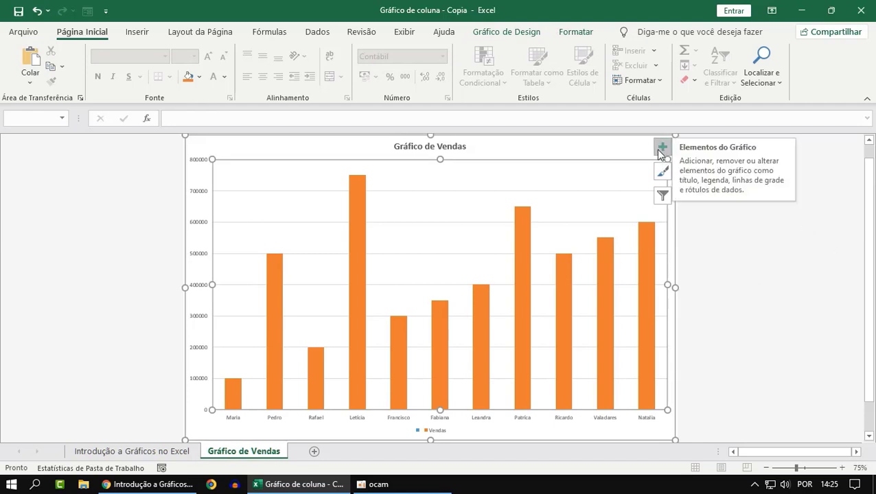
left_click(693, 292)
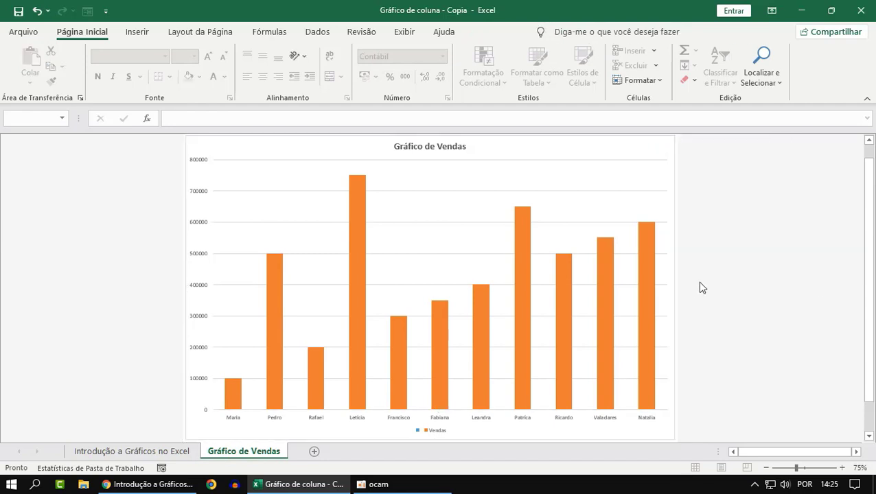
left_click(523, 223)
left_click(602, 197)
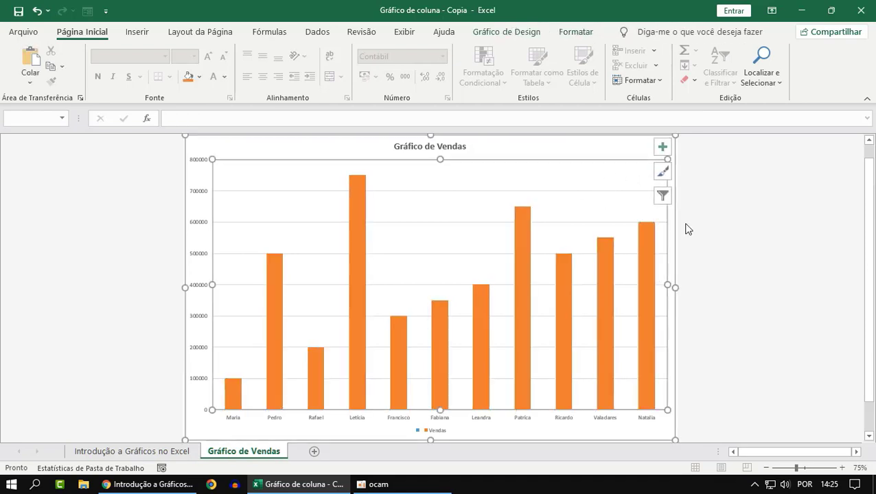
left_click(686, 229)
left_click(584, 201)
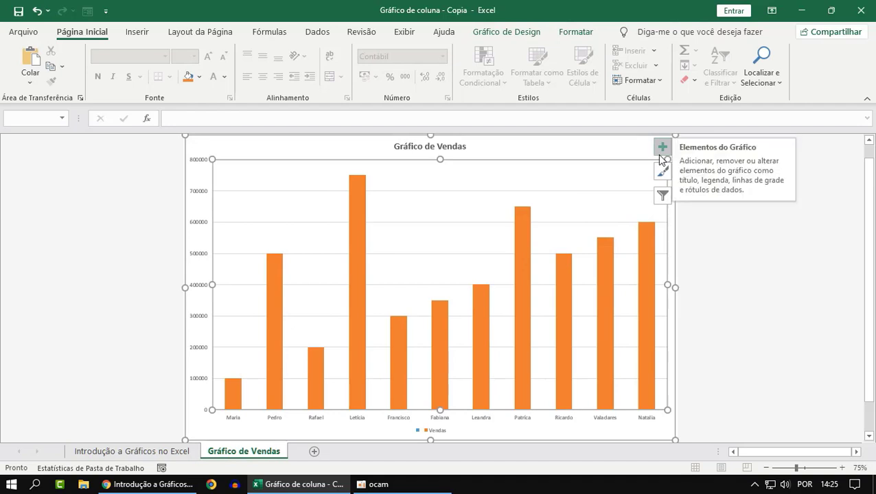
left_click(737, 287)
left_click(505, 178)
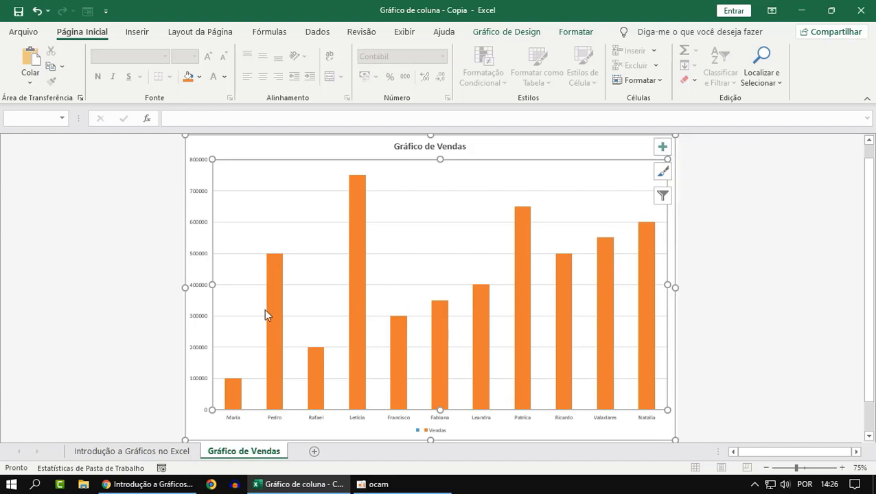
Delete the Gráfico de Vendas chart title as a demonstration and undo the deletion
left_click(692, 271)
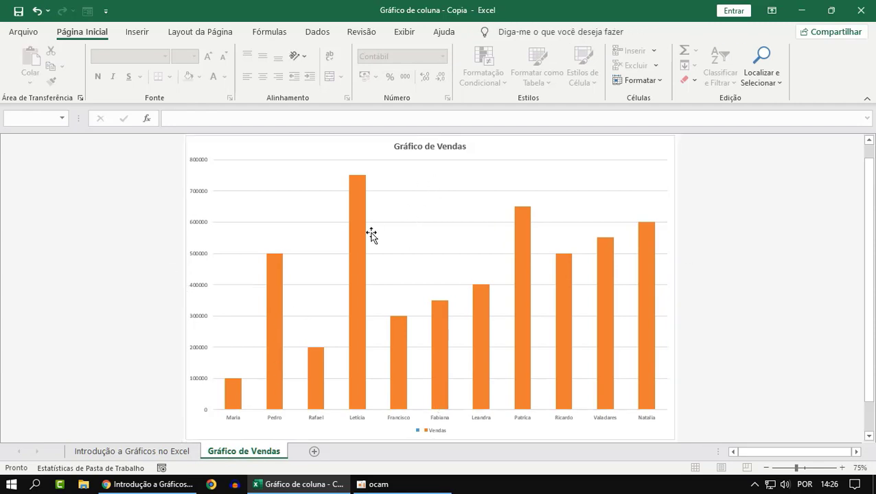
left_click(409, 145)
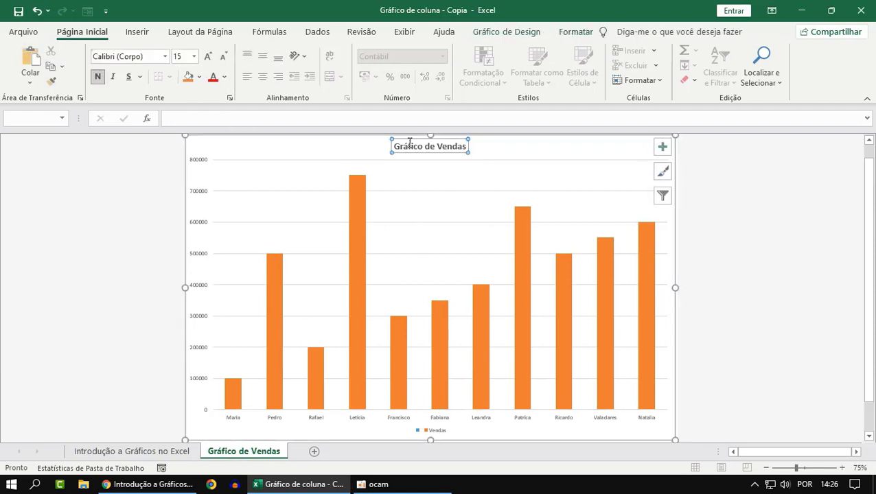
left_click(737, 239)
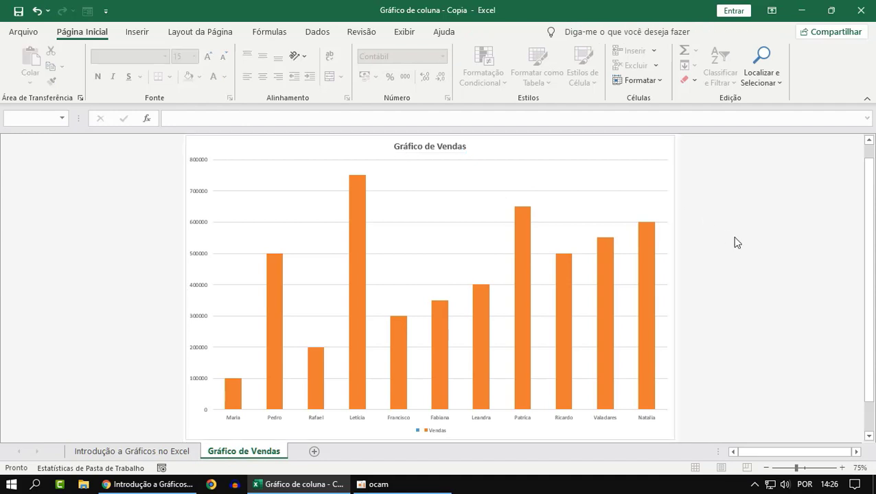
left_click(403, 191)
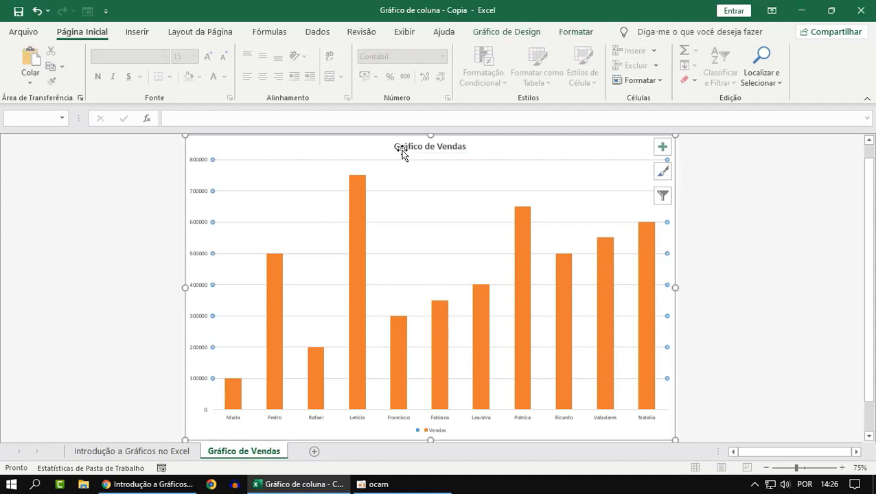
left_click(402, 149)
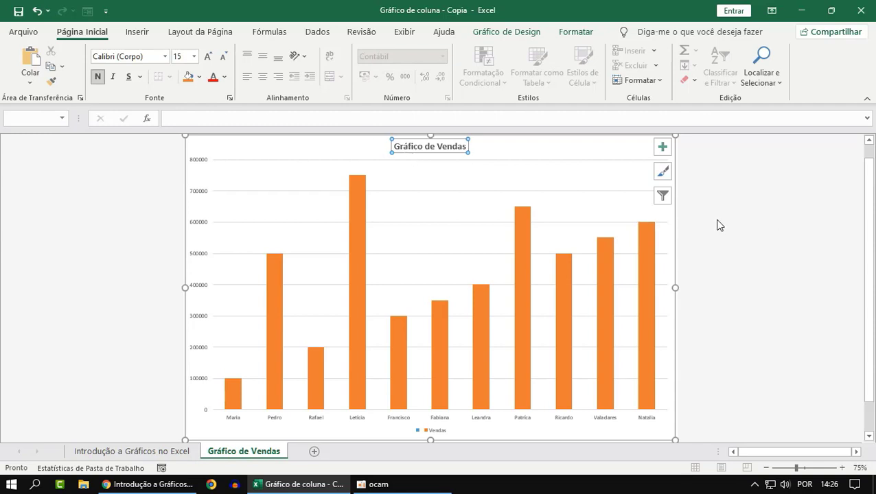
key("Delete")
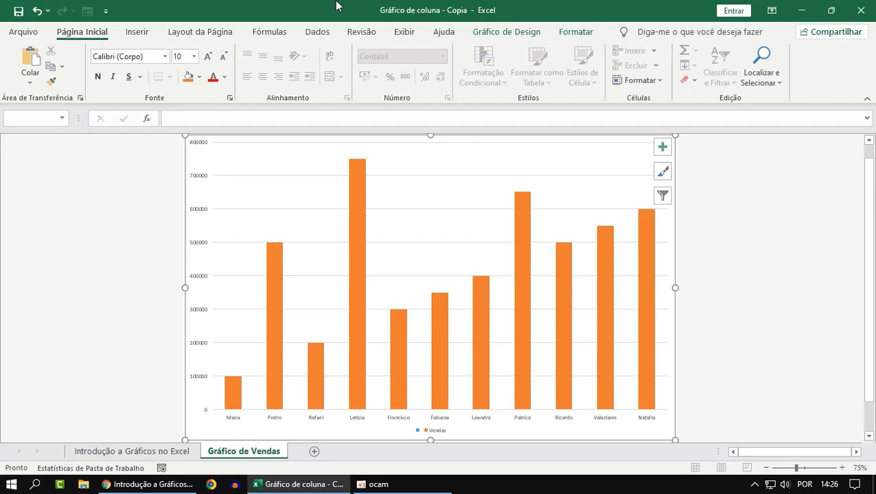
left_click(37, 12)
left_click(77, 292)
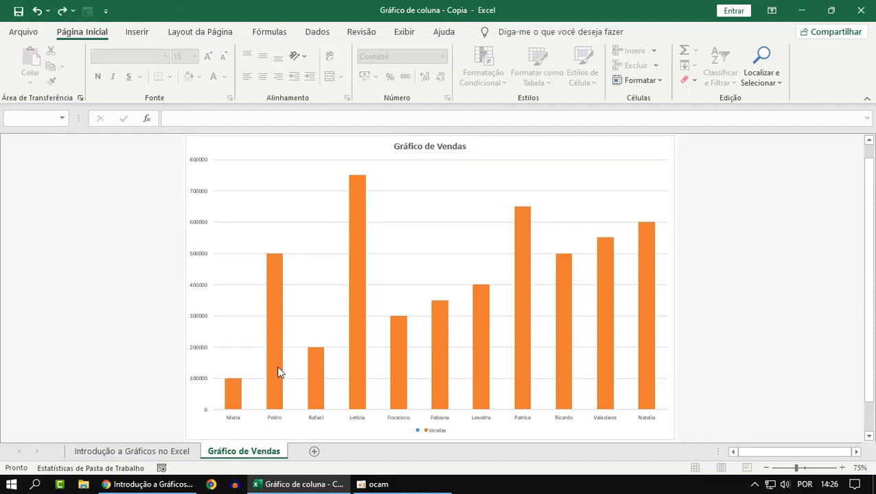
Delete the Vendas column series from the chart as a demonstration and undo the deletion
left_click(280, 346)
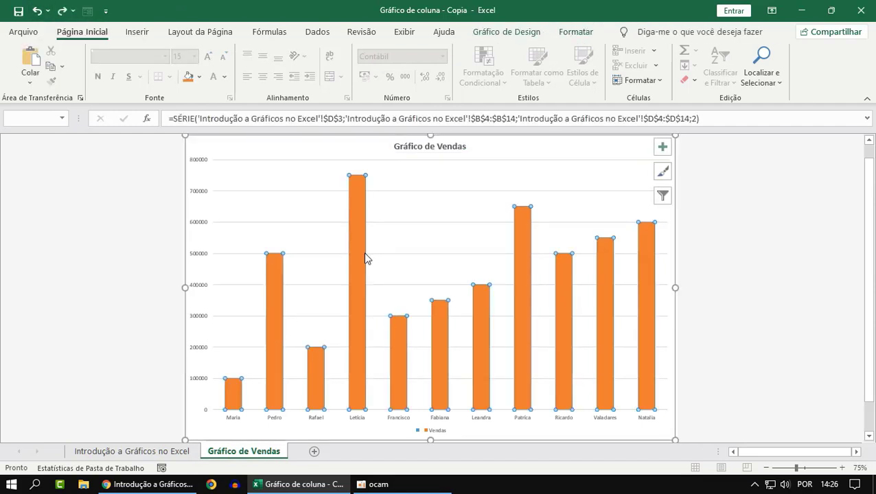
left_click(360, 277)
left_click(338, 318)
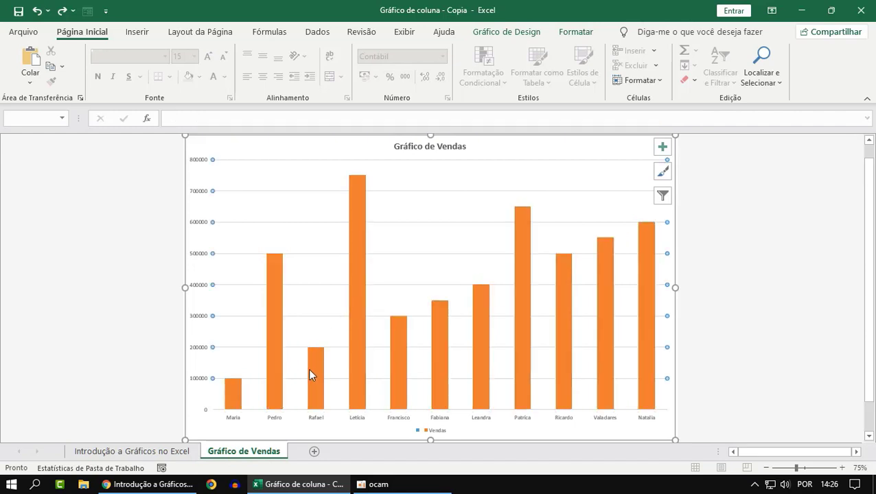
left_click(309, 369)
key("Delete")
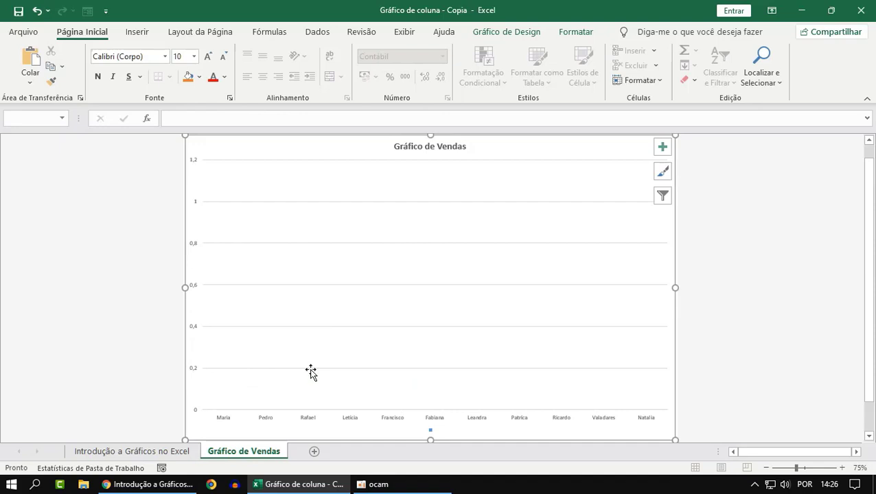
key("ctrl+z")
left_click(761, 315)
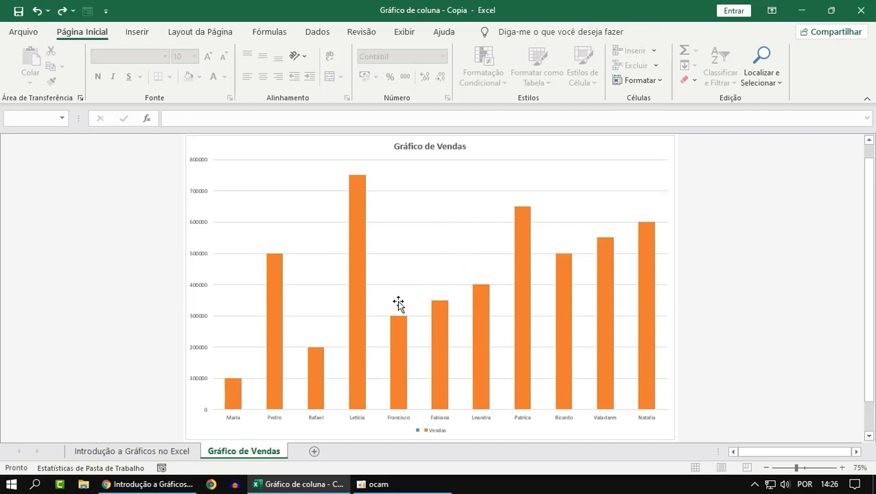
Remove the chart's Legenda element and add it back so the legend takes its default place beside the columns
left_click(593, 198)
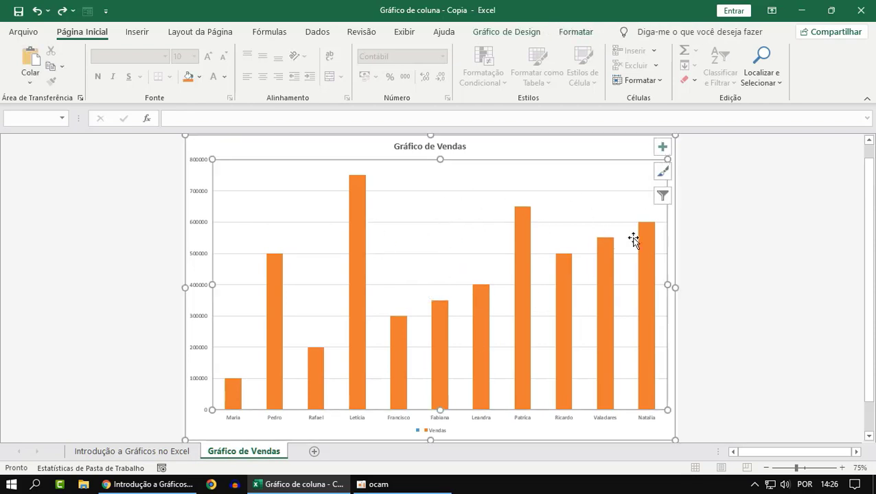
left_click(717, 231)
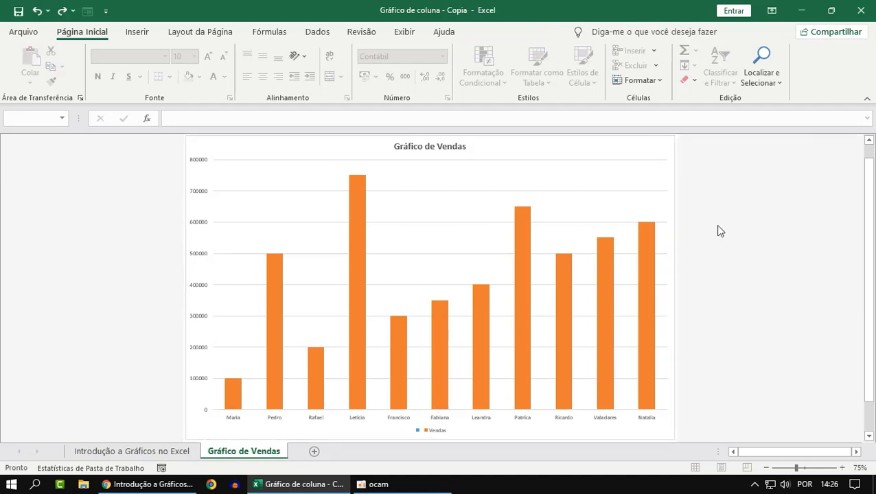
left_click(416, 224)
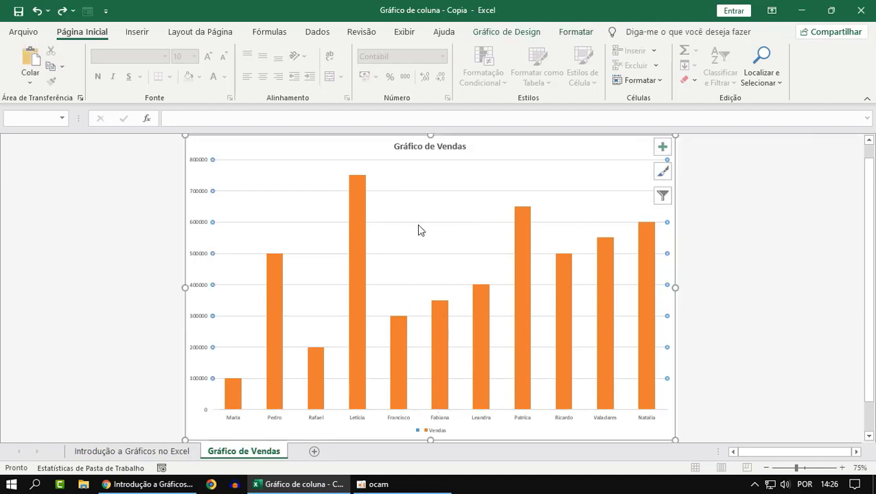
left_click(663, 148)
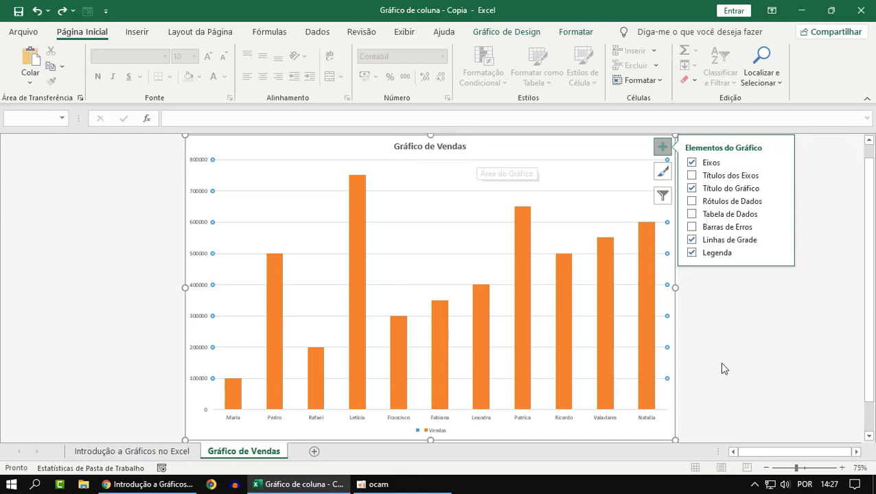
left_click(692, 254)
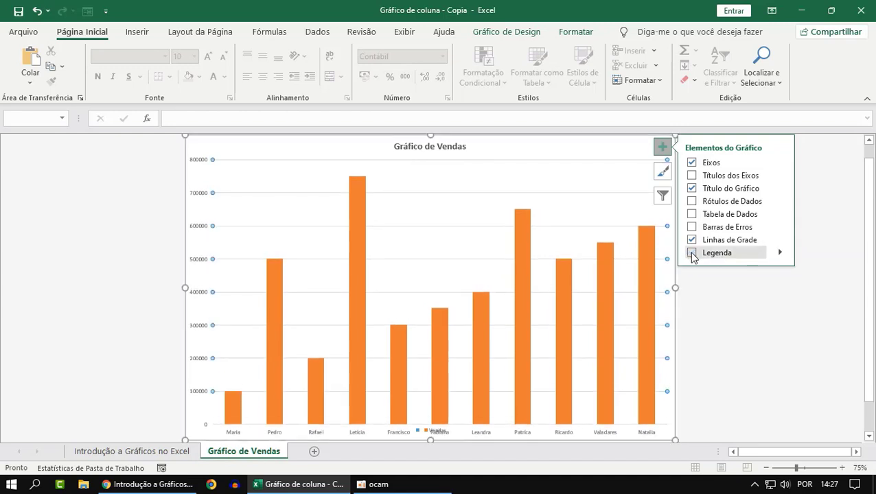
left_click(692, 254)
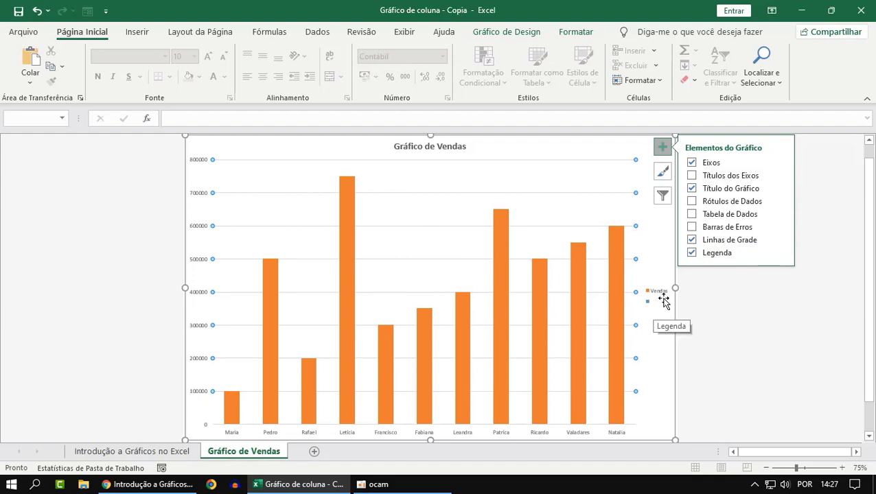
Switch the chart's Legenda element off and on again, selecting the legend beside the columns to point it out
left_click(691, 253)
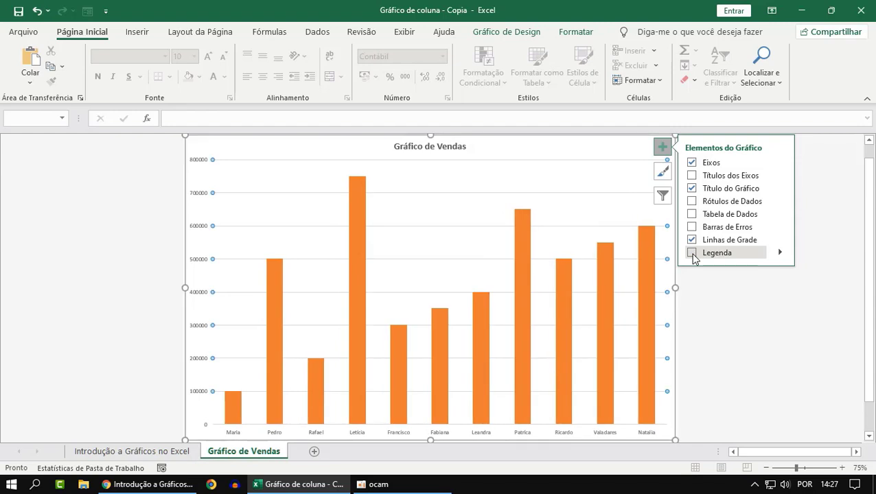
left_click(692, 254)
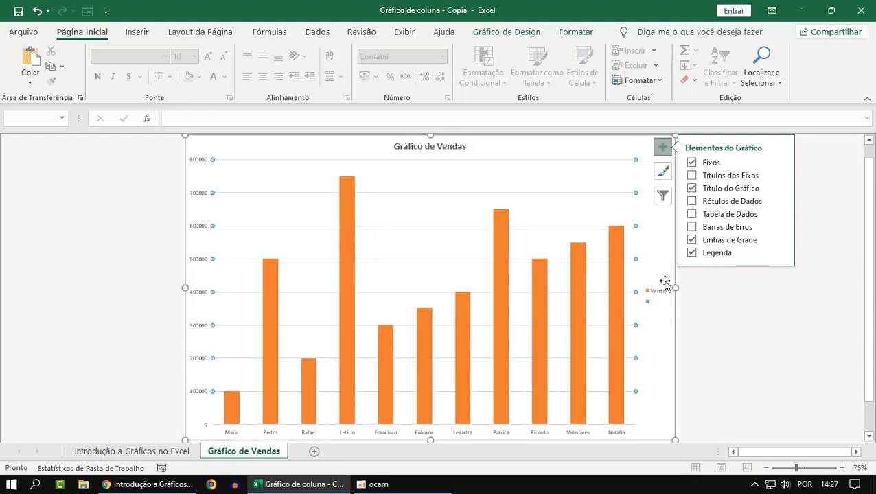
left_click(656, 290)
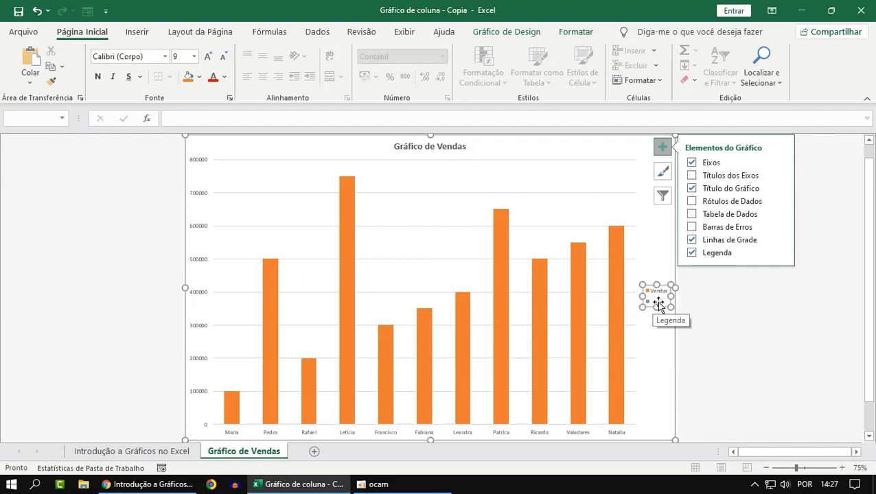
left_click(691, 253)
left_click(691, 252)
Inspect the chart's plot area and vertical value axis, and close the Elementos do Gráfico options
left_click(228, 199)
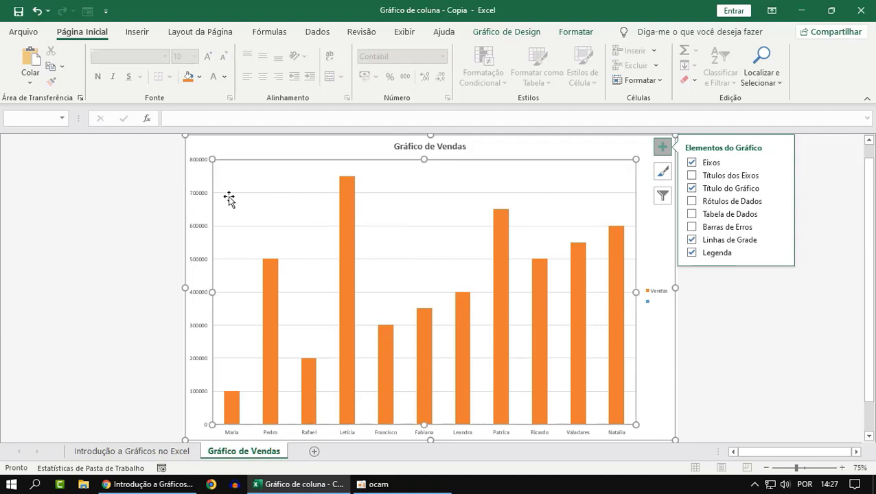
left_click(197, 195)
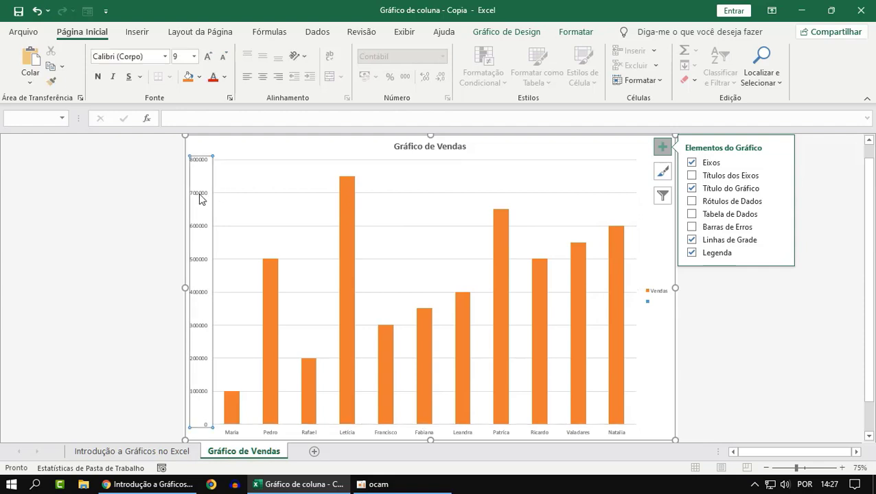
key("Escape")
key("Escape")
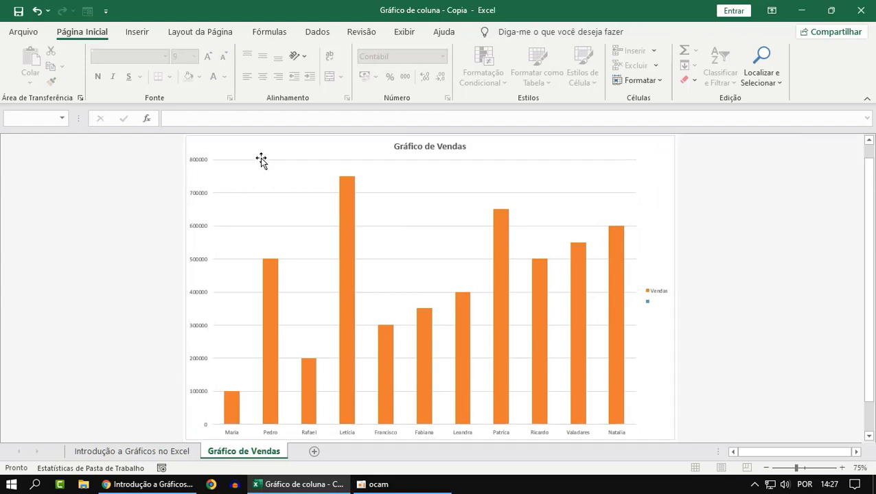
Examine the chart's plot area and its major gridlines by selecting each in turn
left_click(261, 162)
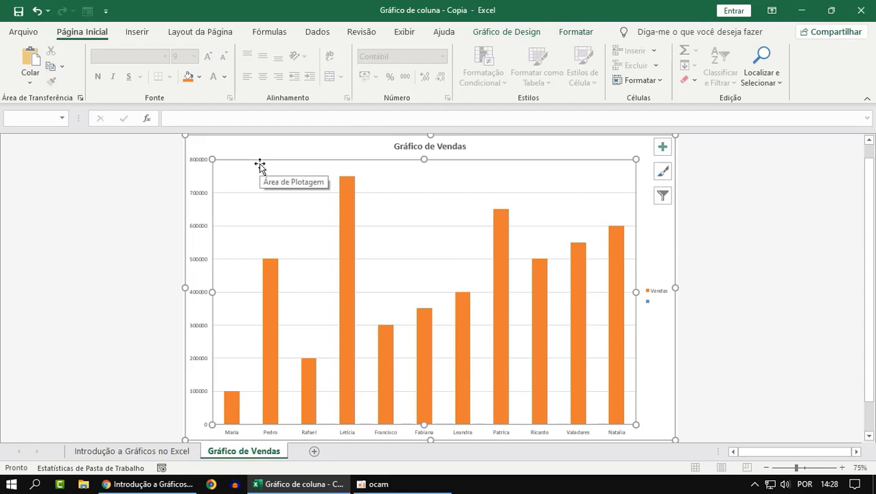
left_click(55, 239)
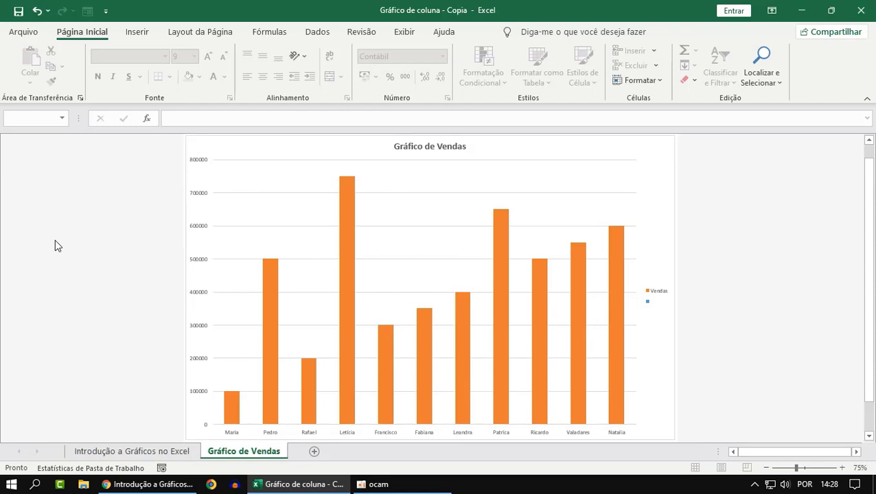
left_click(278, 165)
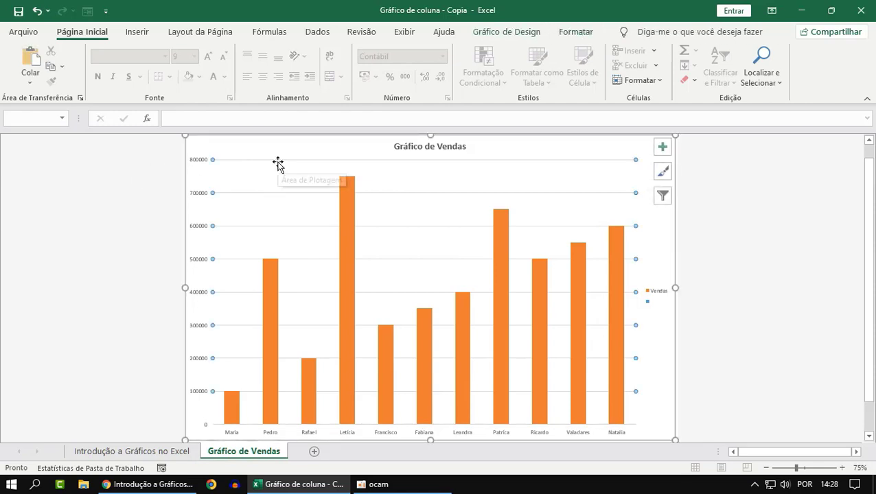
left_click(2, 188)
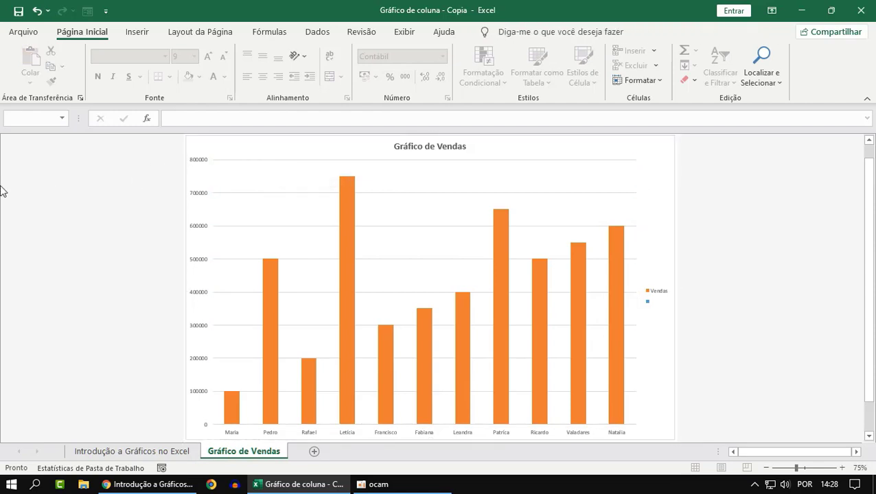
left_click(266, 165)
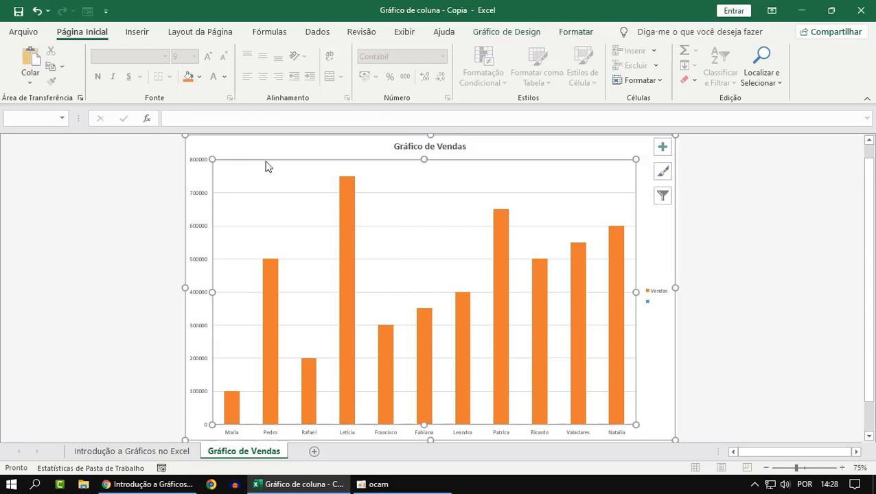
left_click(228, 193)
left_click(173, 196)
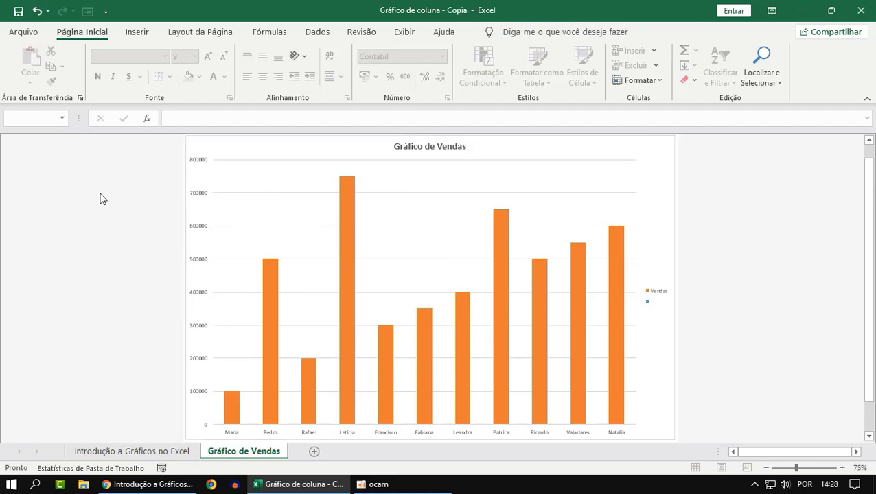
Delete the major gridlines of the vertical axis as a demonstration and undo the deletion
left_click(261, 176)
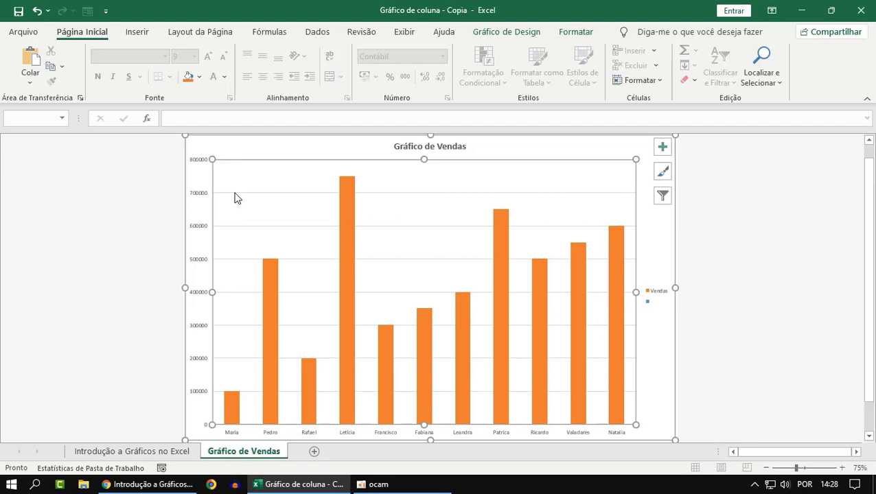
left_click(235, 195)
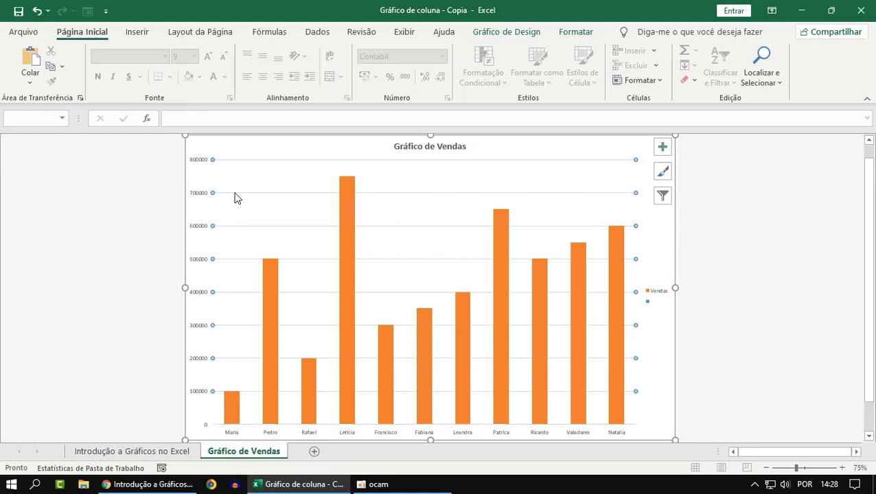
key("Delete")
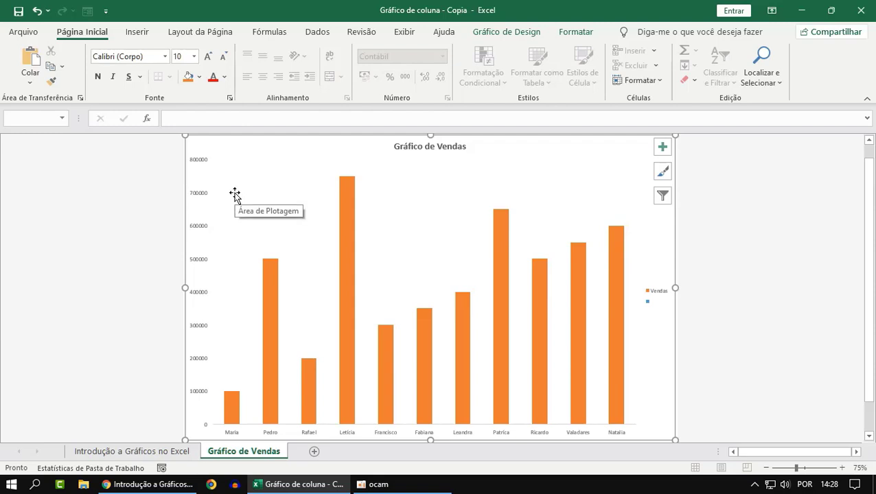
key("ctrl+z")
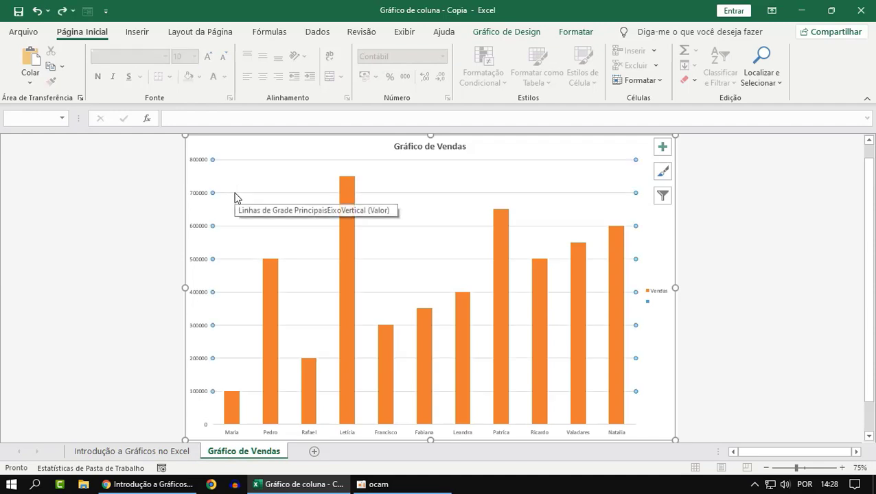
left_click(86, 312)
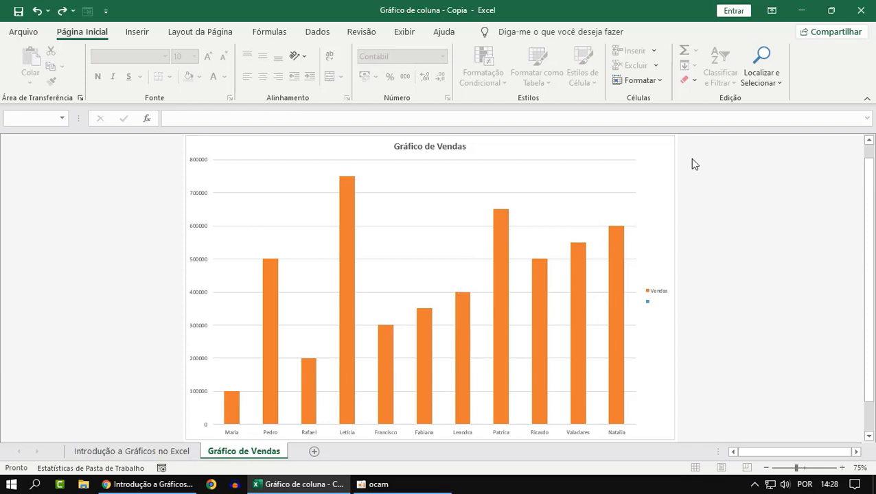
Switch the chart's Linhas de Grade element off and on again twice to demonstrate the gridlines
left_click(525, 206)
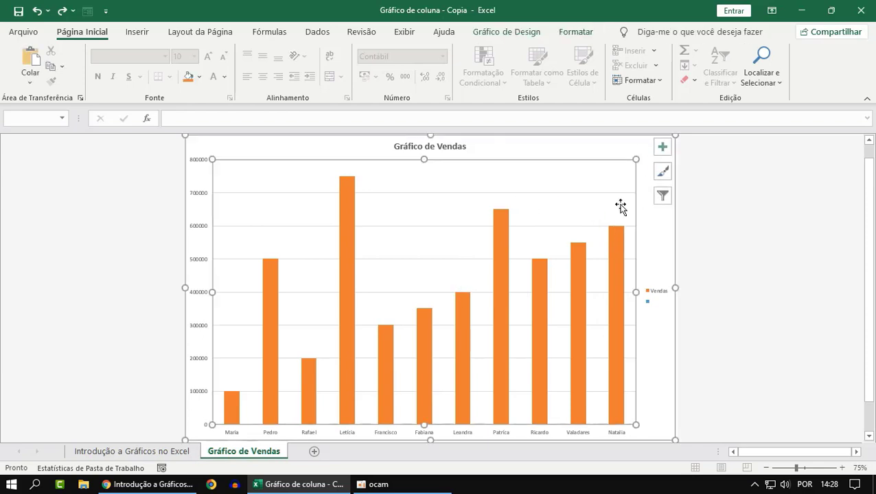
left_click(662, 146)
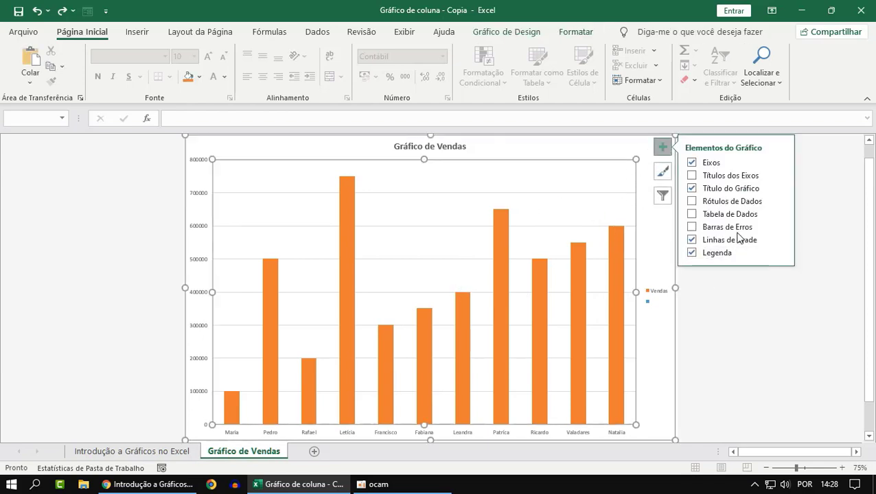
left_click(691, 240)
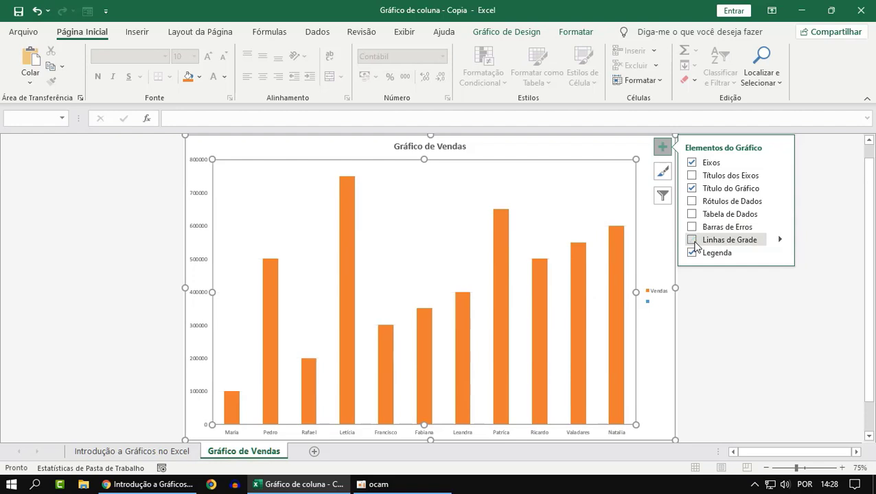
left_click(691, 240)
left_click(692, 241)
left_click(692, 240)
Switch the chart's Barras de Erros and Tabela de Dados elements on and off again, one after the other
left_click(693, 233)
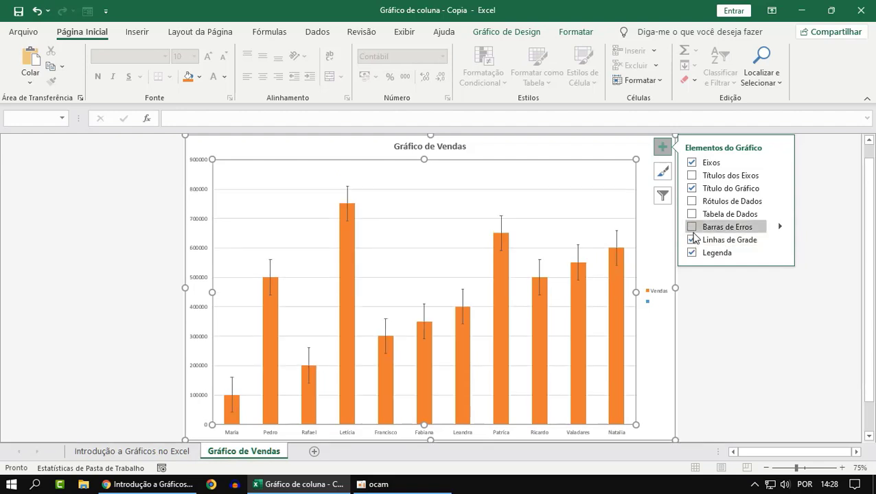
left_click(692, 232)
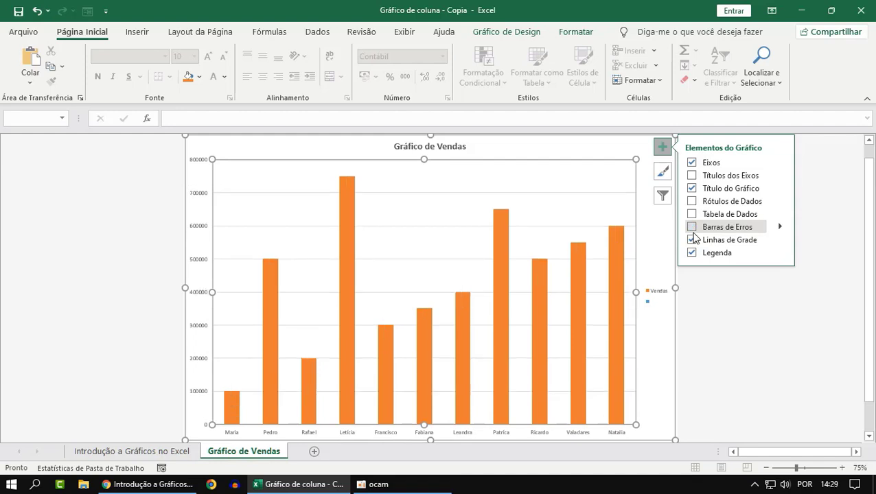
left_click(692, 215)
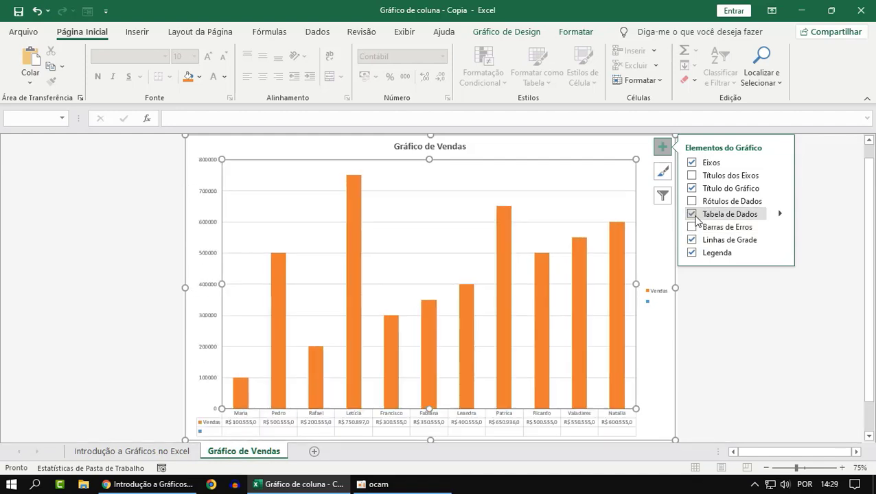
left_click(694, 216)
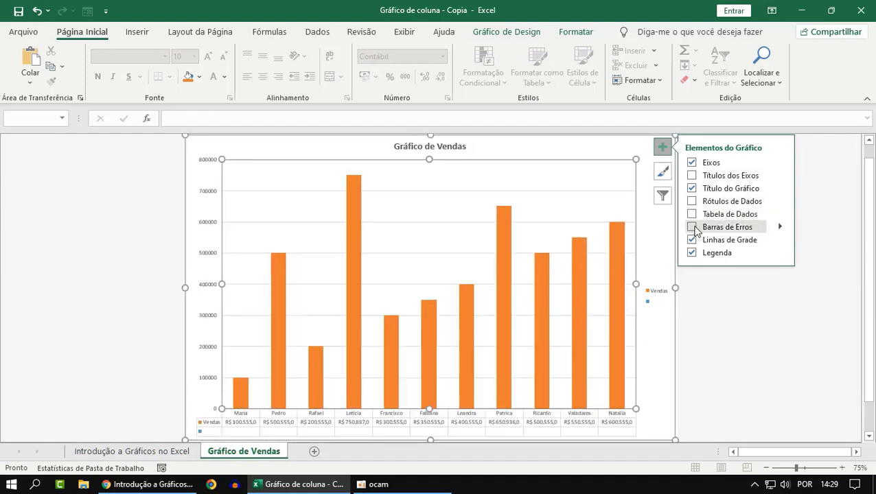
Show Rótulos de Dados on the chart columns and hide them again, closing the chart elements options
left_click(692, 201)
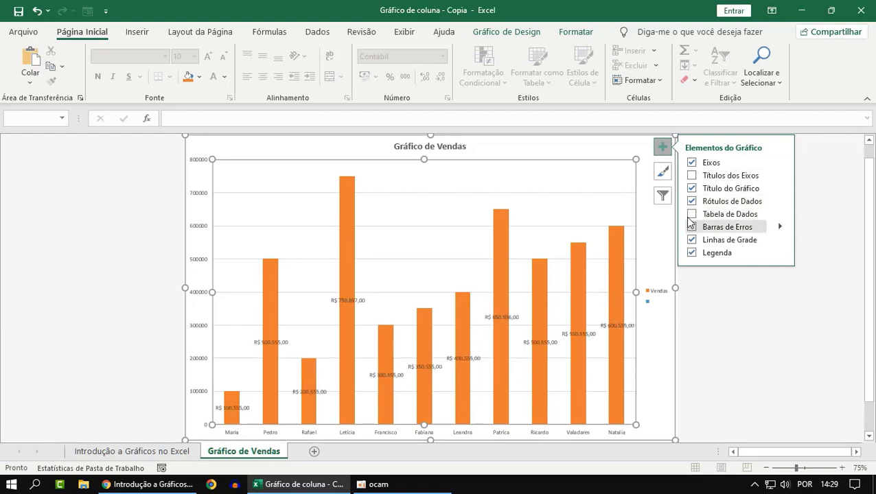
left_click(692, 202)
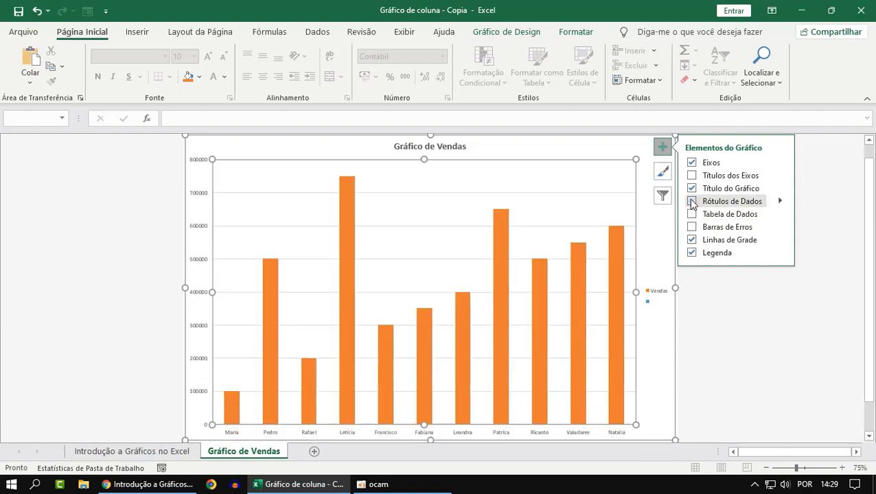
left_click(748, 301)
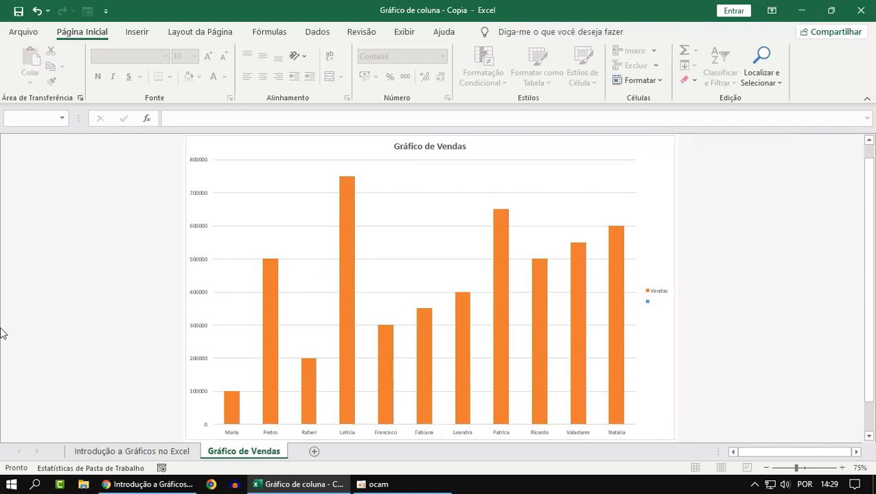
Examine the Vendas series value of several individual columns in the chart
mouse_move(343, 268)
mouse_move(351, 241)
mouse_move(500, 291)
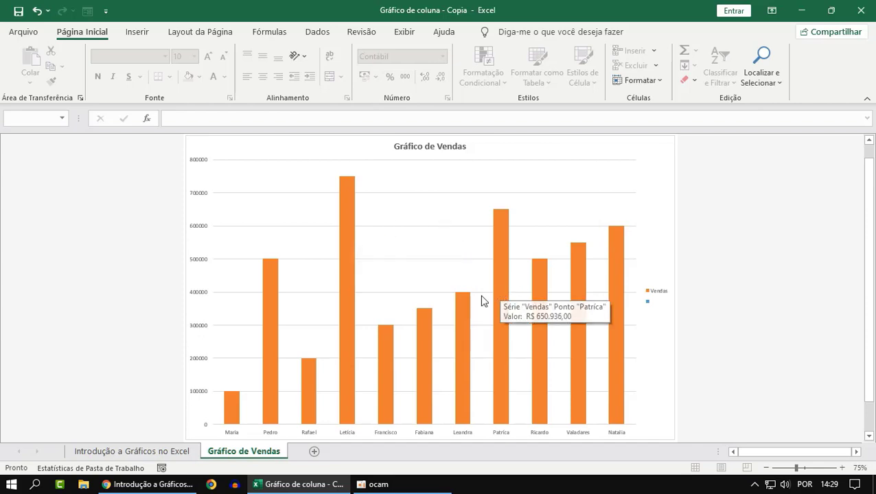
mouse_move(464, 332)
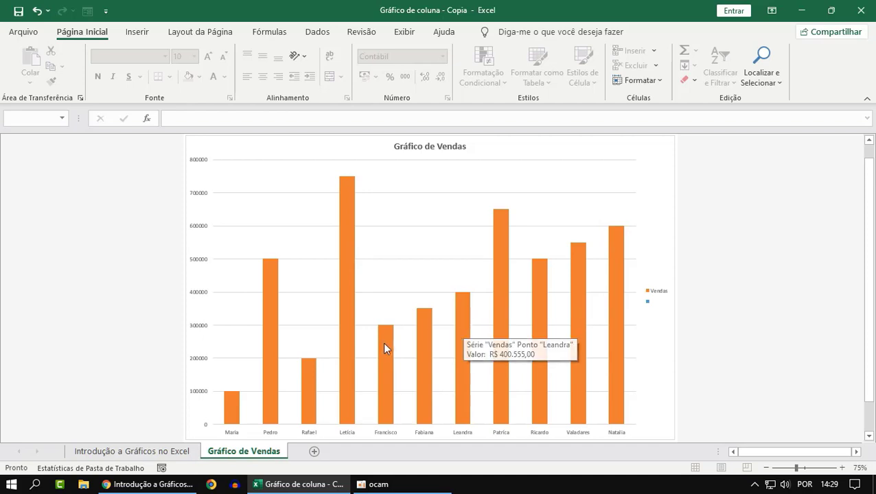
mouse_move(427, 345)
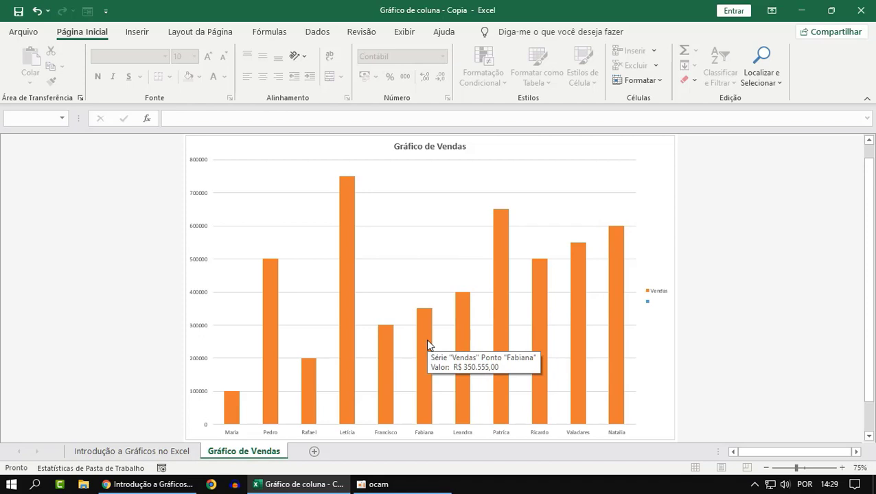
Remove the Título do Gráfico element from the chart and add it back with its default placeholder text
left_click(614, 198)
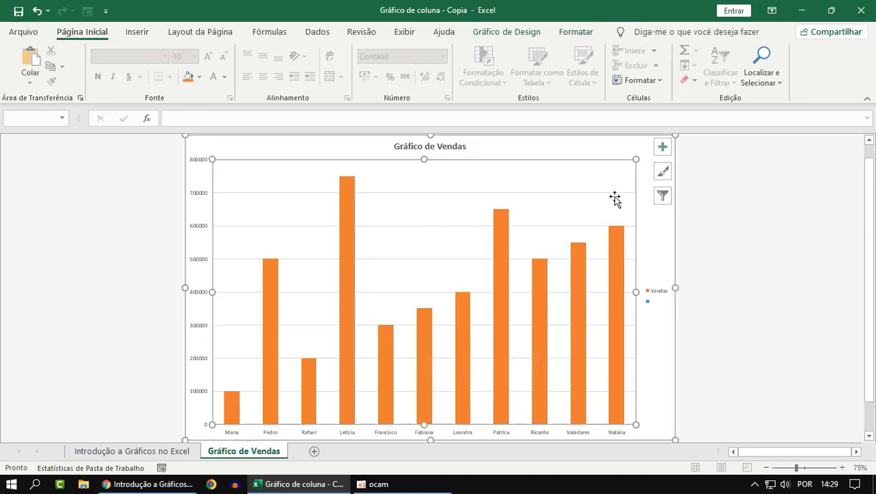
left_click(663, 149)
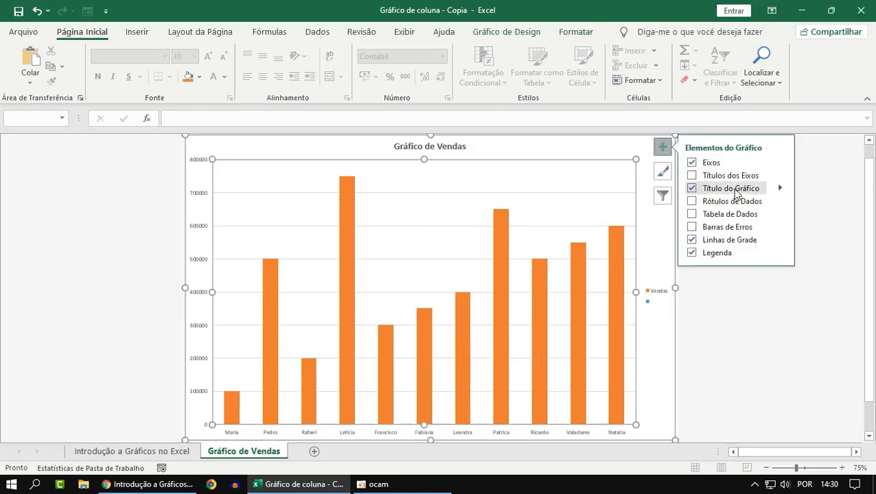
left_click(692, 193)
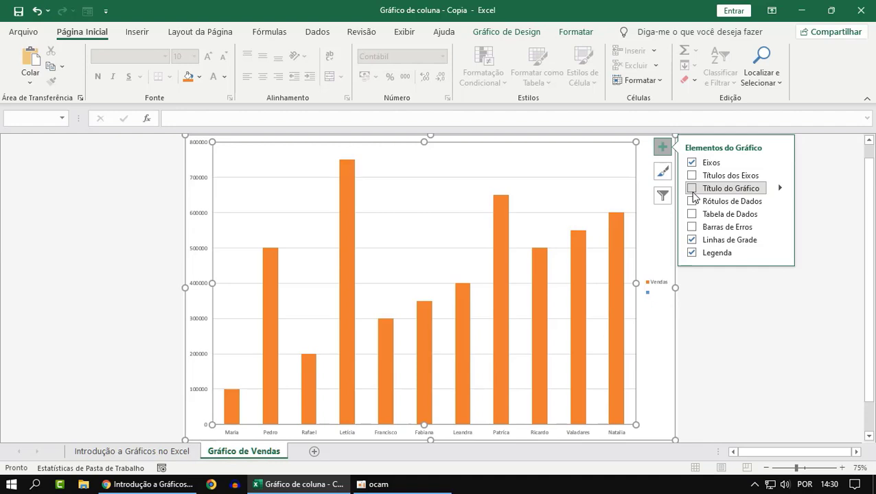
left_click(691, 188)
left_click(748, 320)
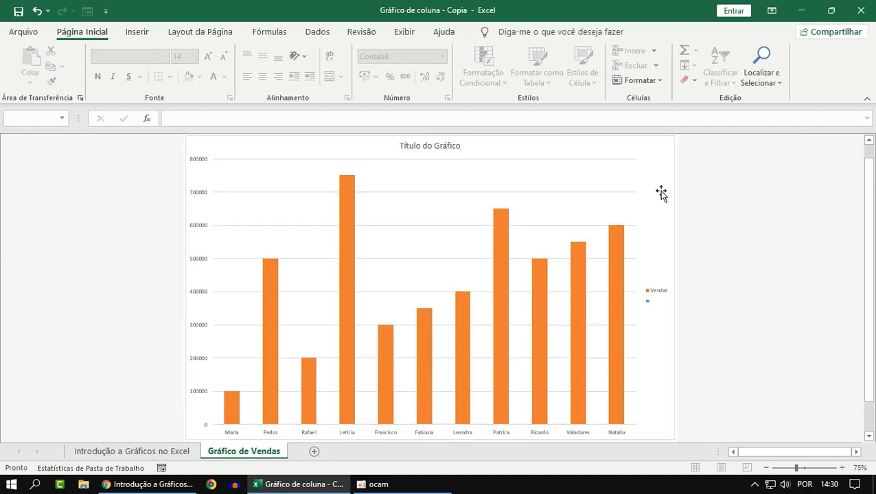
Add Títulos dos Eixos to the chart's vertical and horizontal axes, switching the element off and on to demonstrate it
left_click(663, 153)
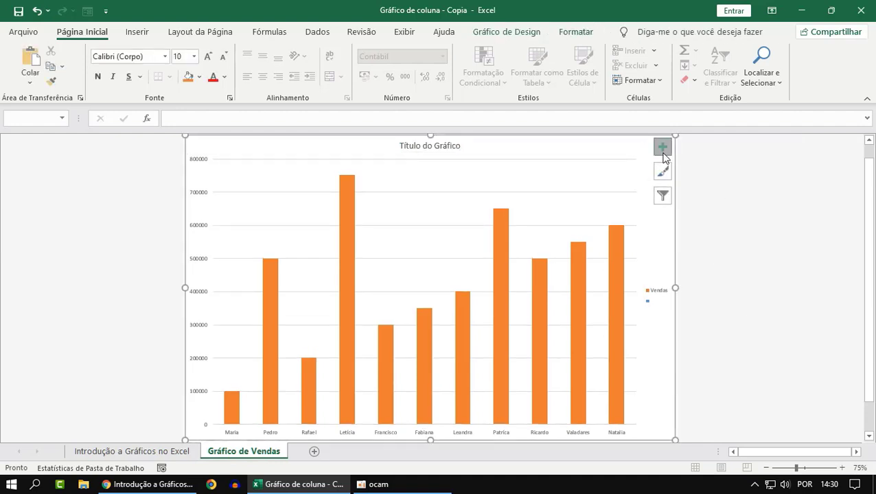
left_click(663, 152)
left_click(690, 175)
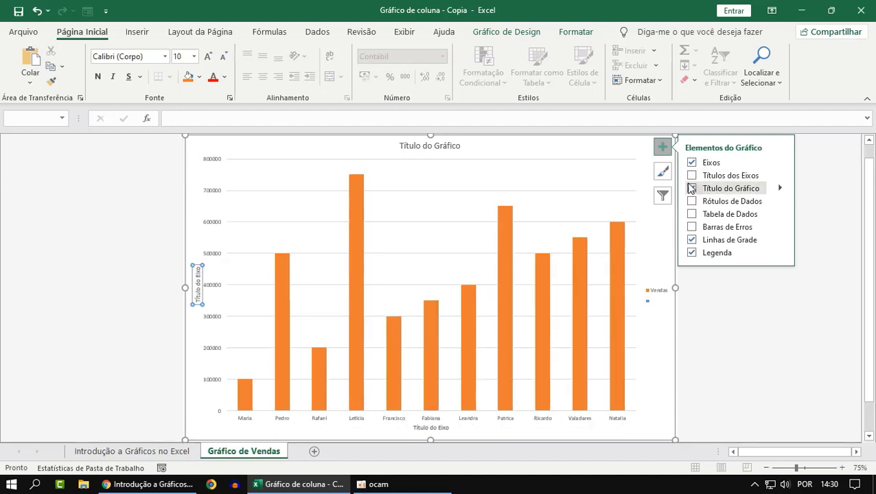
left_click(691, 188)
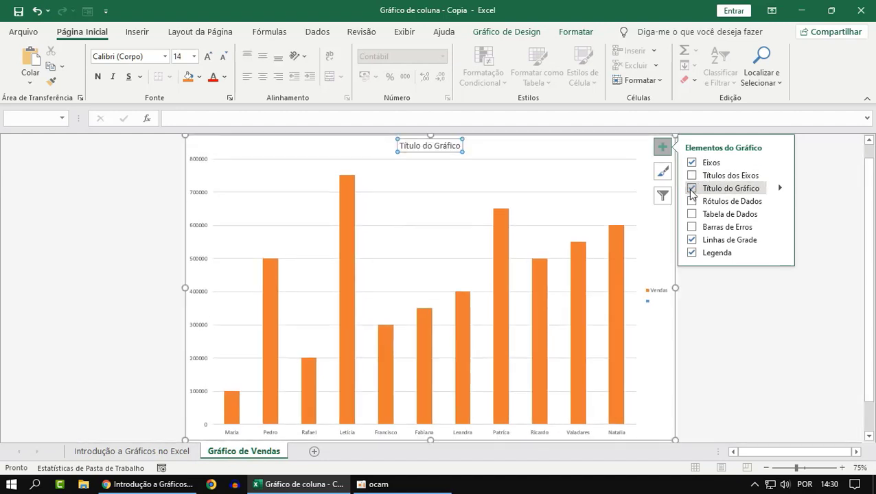
left_click(691, 176)
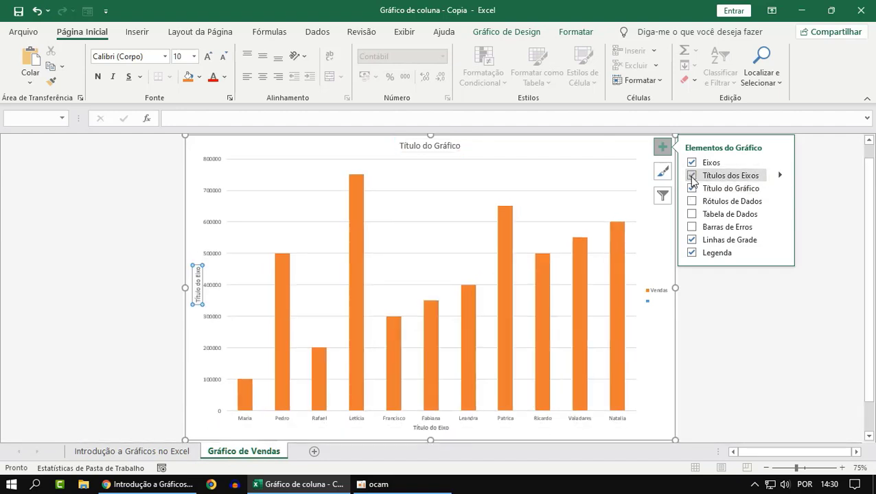
left_click(690, 176)
left_click(691, 175)
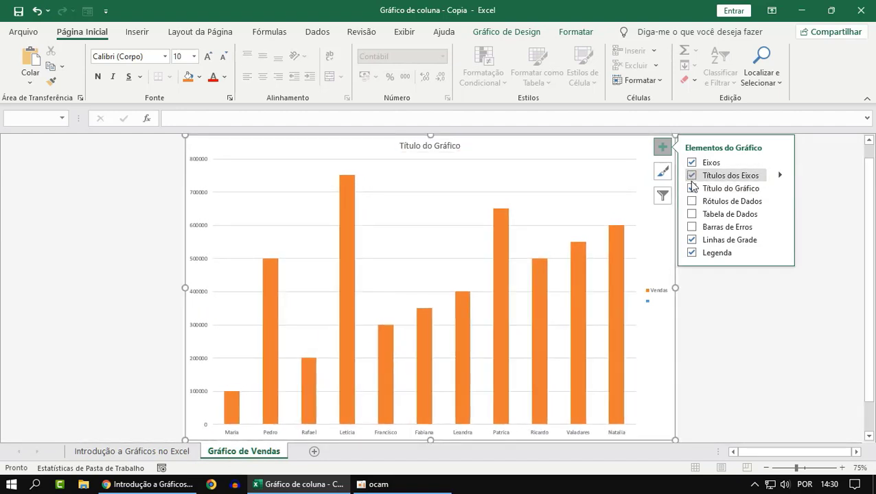
Switch the Título do Gráfico element off and on several times, leaving the chart title shown
left_click(691, 189)
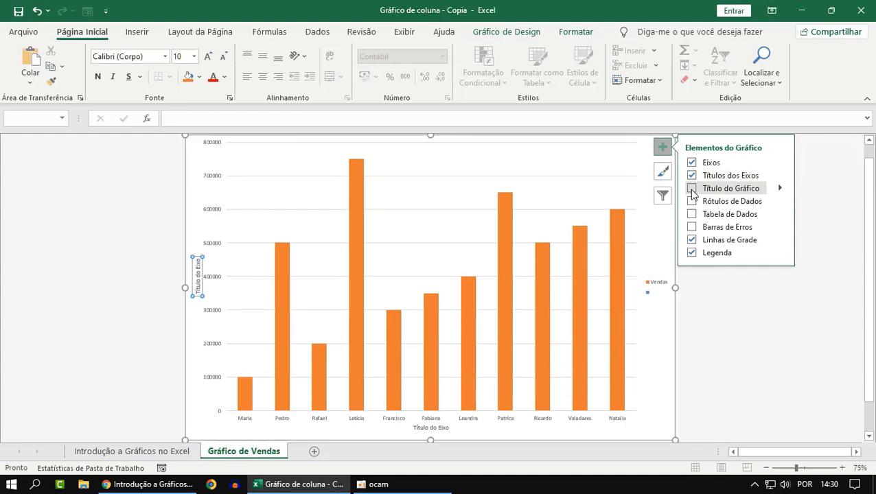
left_click(691, 189)
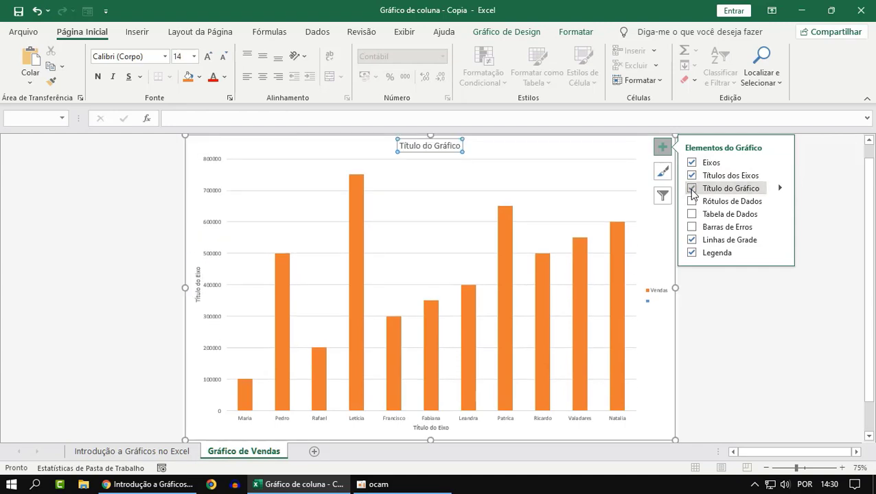
left_click(691, 189)
left_click(691, 189)
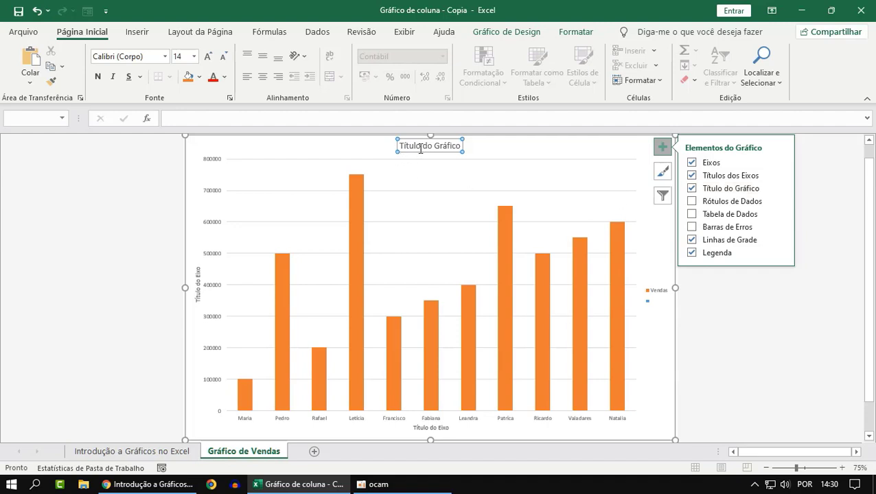
left_click(691, 188)
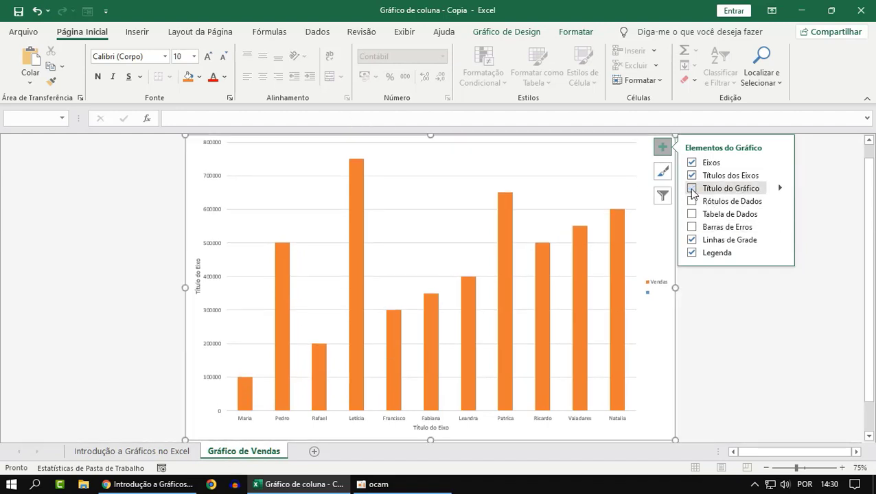
left_click(691, 189)
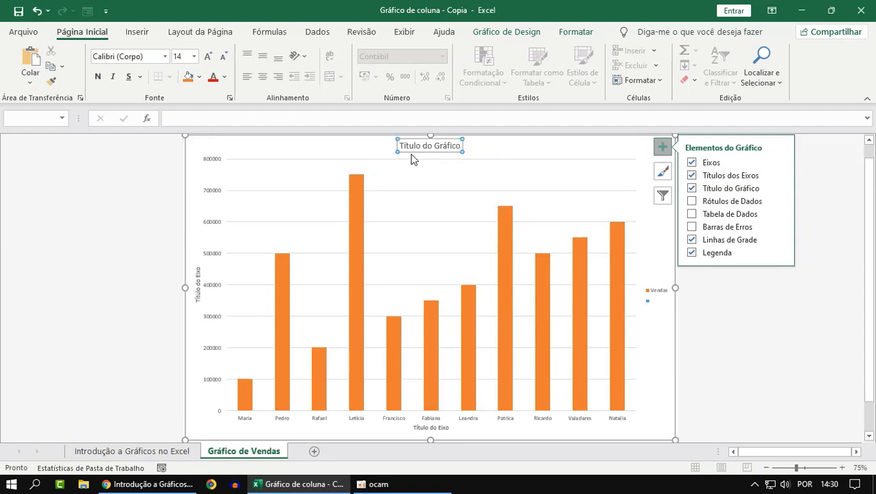
Replace the chart title's placeholder text with "Gráfico de Vendas"
left_click(443, 147)
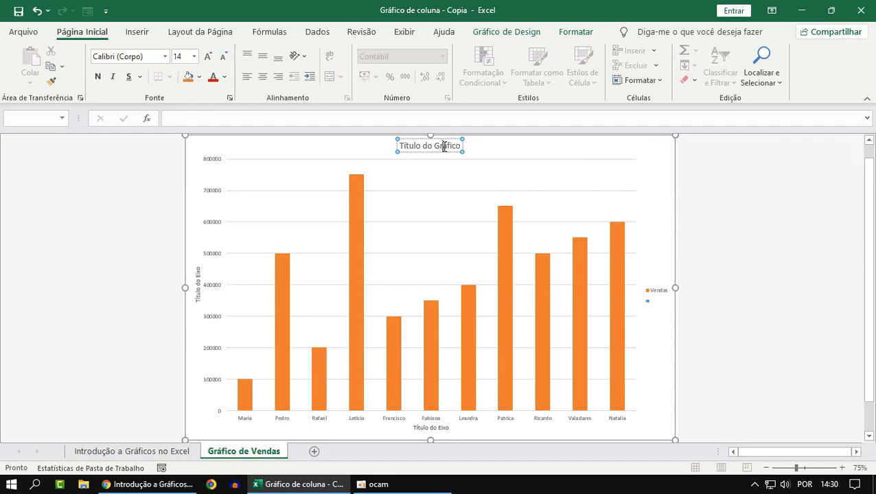
key("BackSpace")
key("BackSpace")
key("BackSpace")
key("BackSpace")
key("BackSpace")
key("BackSpace")
key("BackSpace")
key("BackSpace")
key("BackSpace")
key("BackSpace")
key("BackSpace")
key("BackSpace")
key("BackSpace")
key("BackSpace")
key("BackSpace")
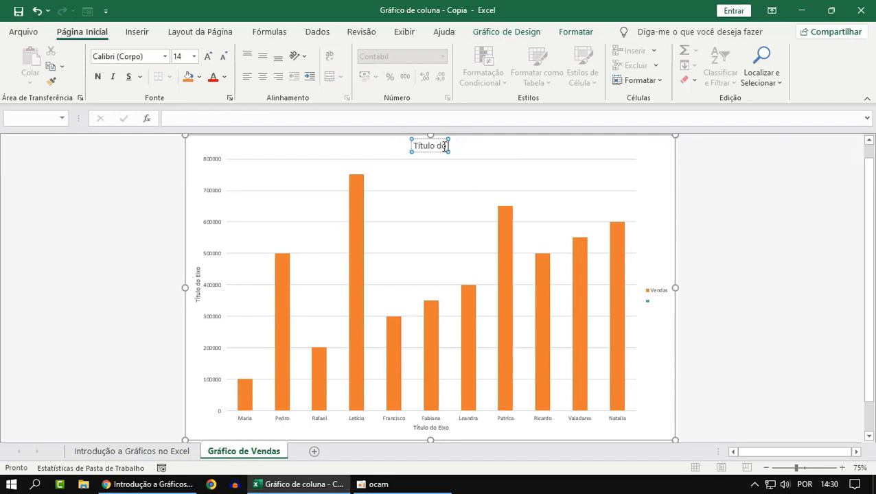
key("BackSpace")
key("BackSpace")
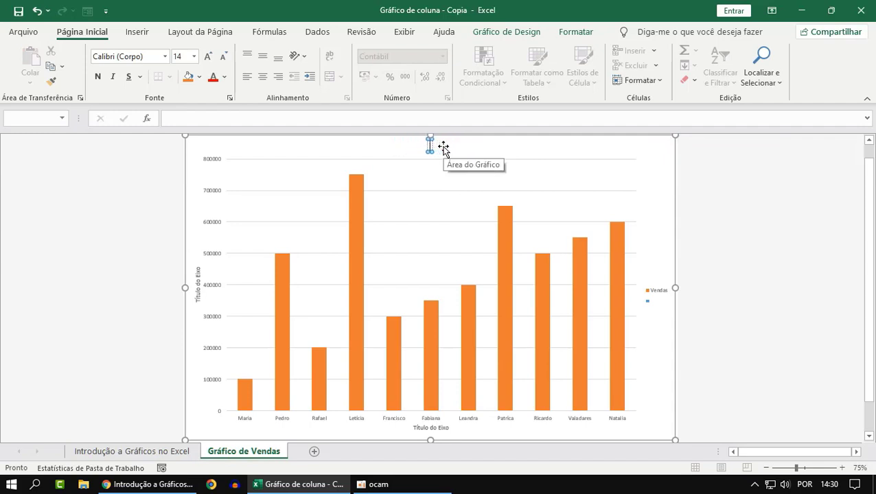
type("Gráfico de")
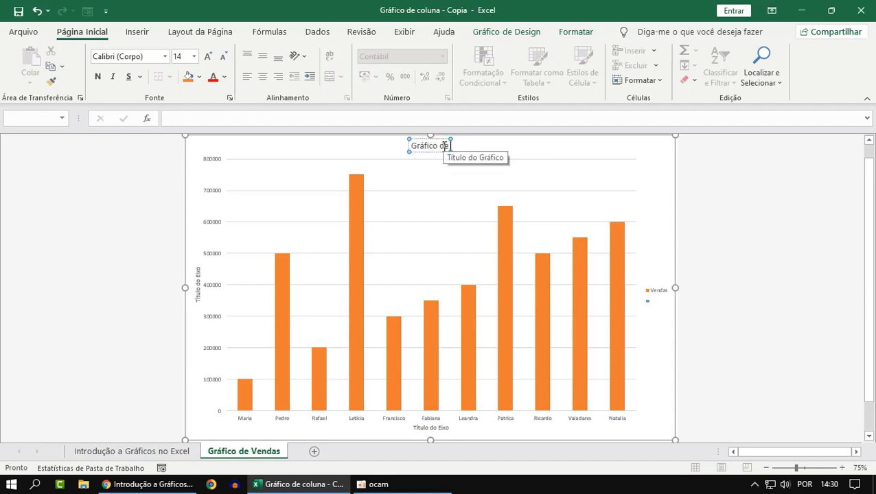
type(" Vendas")
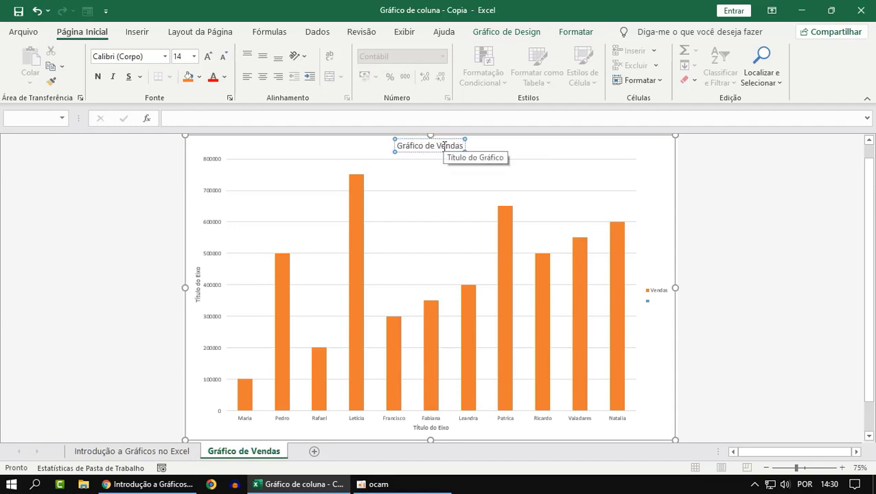
key("Escape")
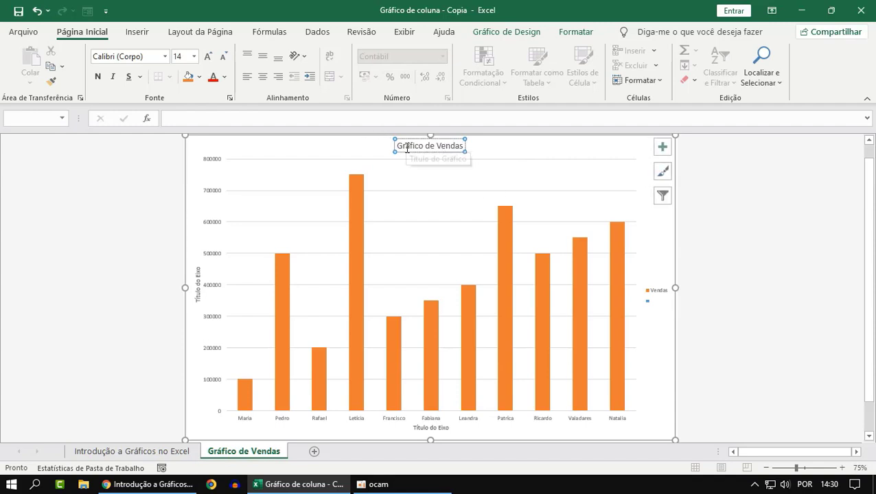
Format the chart title in bold with font size 17
left_click(759, 247)
left_click(428, 146)
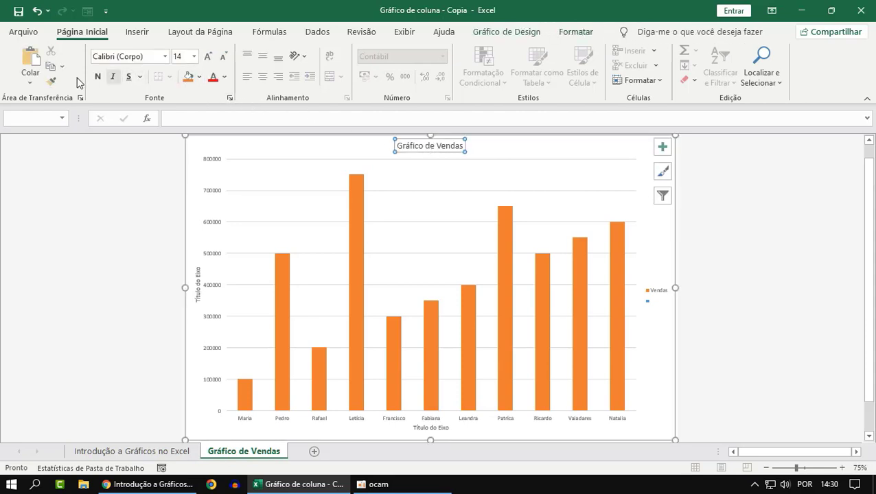
left_click(97, 77)
left_click(182, 57)
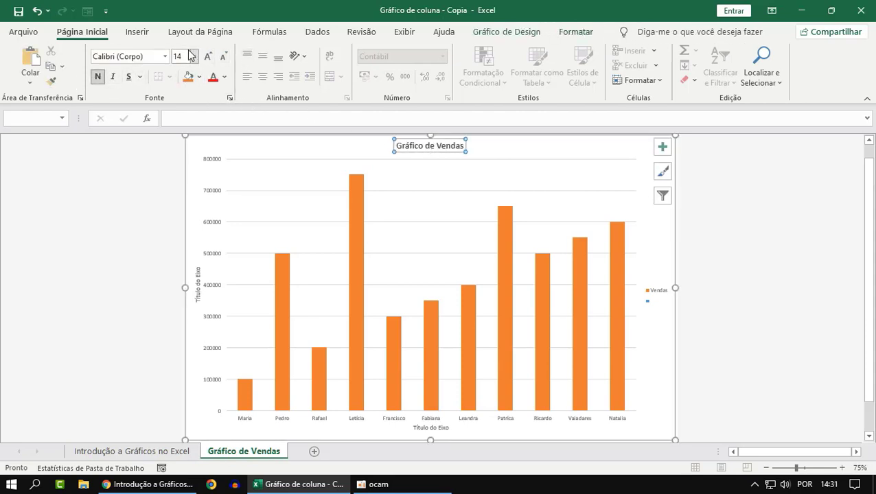
type("17")
key("Return")
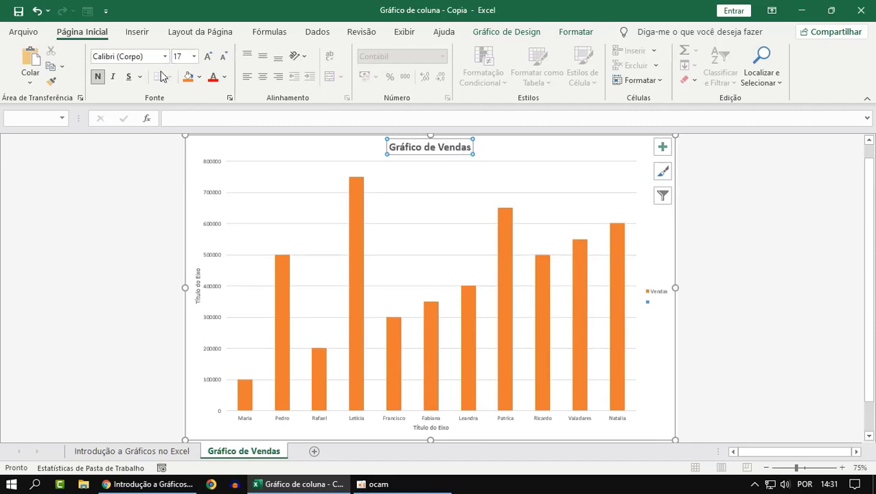
Switch the Eixos element off and on again to demonstrate hiding and showing the chart's axes
left_click(769, 225)
left_click(606, 178)
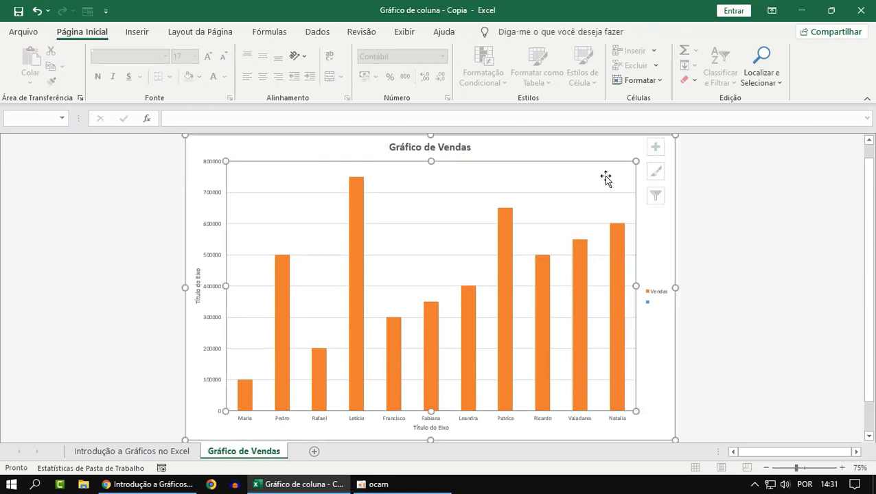
left_click(663, 148)
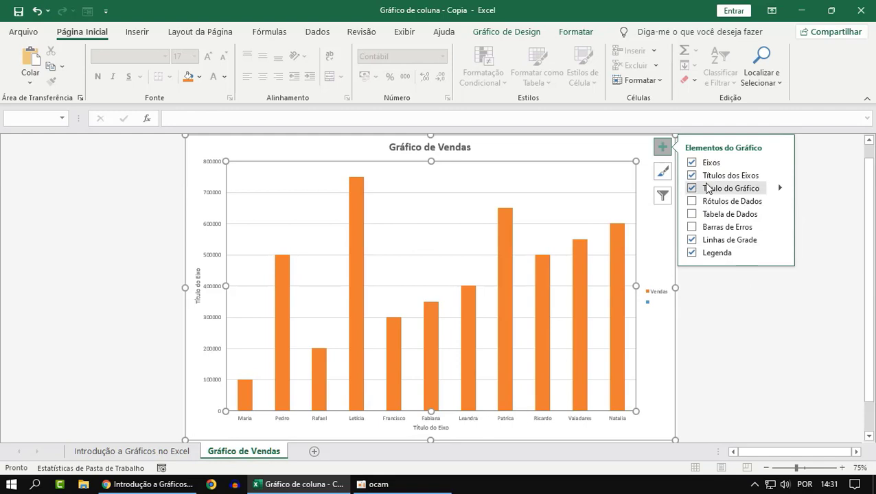
left_click(692, 163)
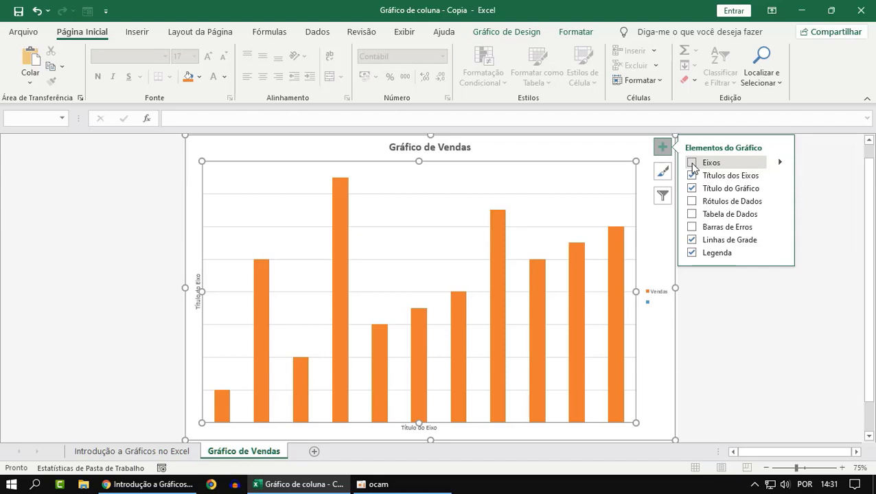
left_click(692, 163)
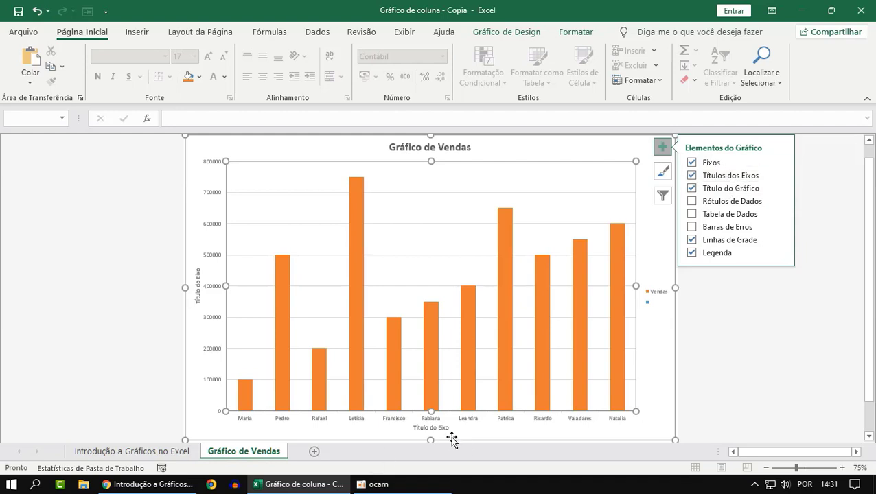
left_click(741, 426)
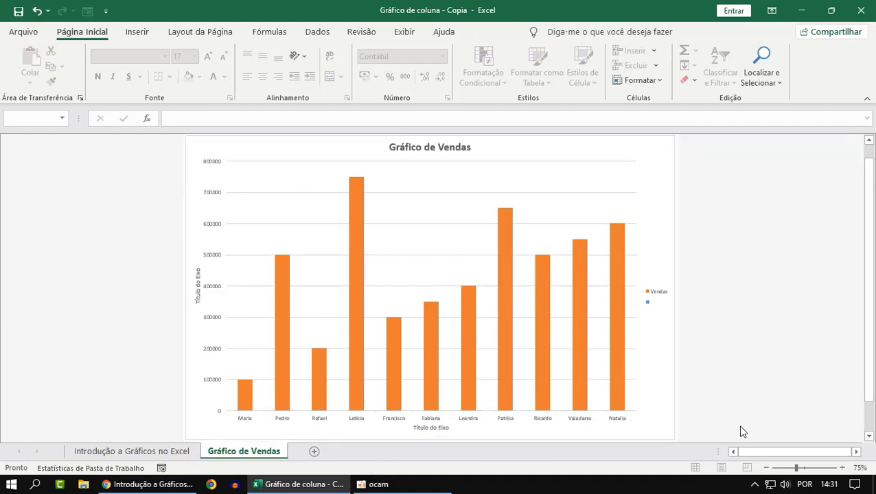
Replace the horizontal axis title's placeholder text with "VENDEDORES"
left_click(428, 427)
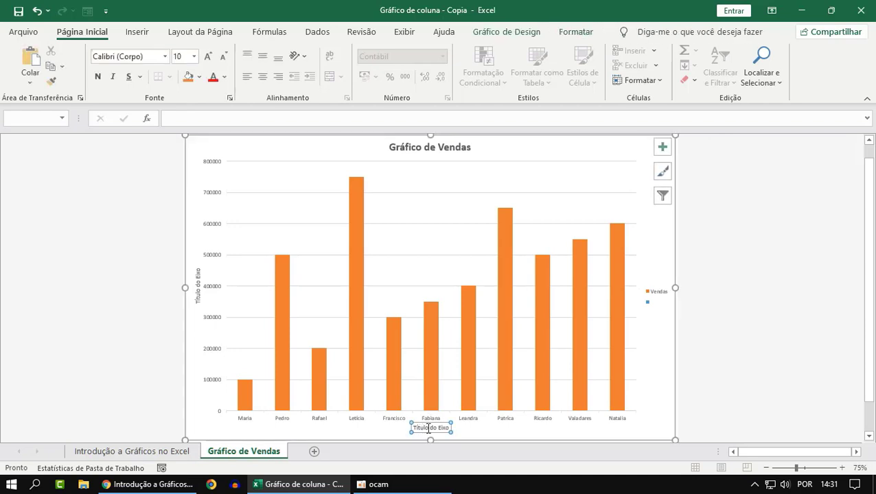
left_click(427, 428)
key("Delete")
key("Delete")
key("Delete")
key("Delete")
key("Delete")
key("Delete")
key("Delete")
key("Delete")
key("Delete")
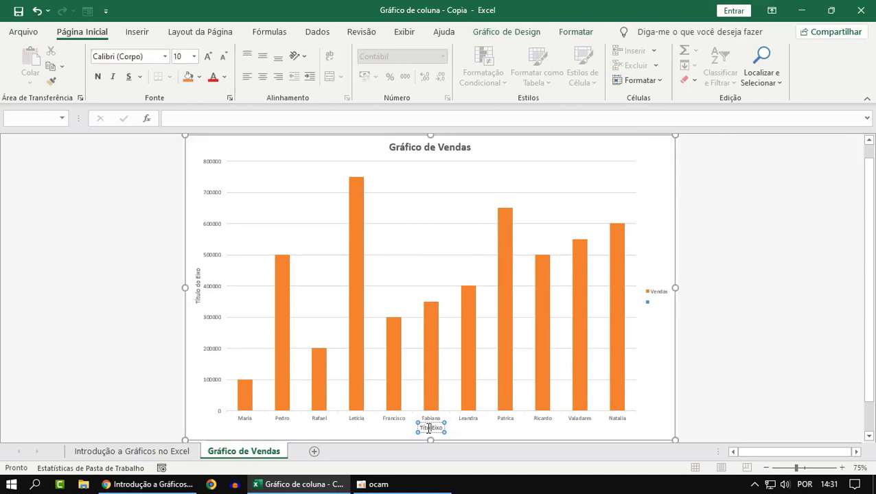
key("BackSpace")
key("BackSpace")
key("BackSpace")
key("BackSpace")
key("BackSpace")
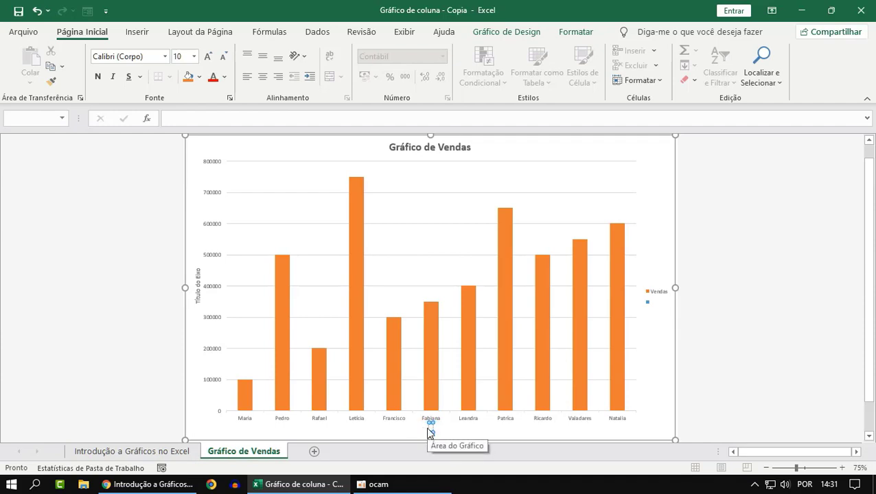
type("VENDEDOR")
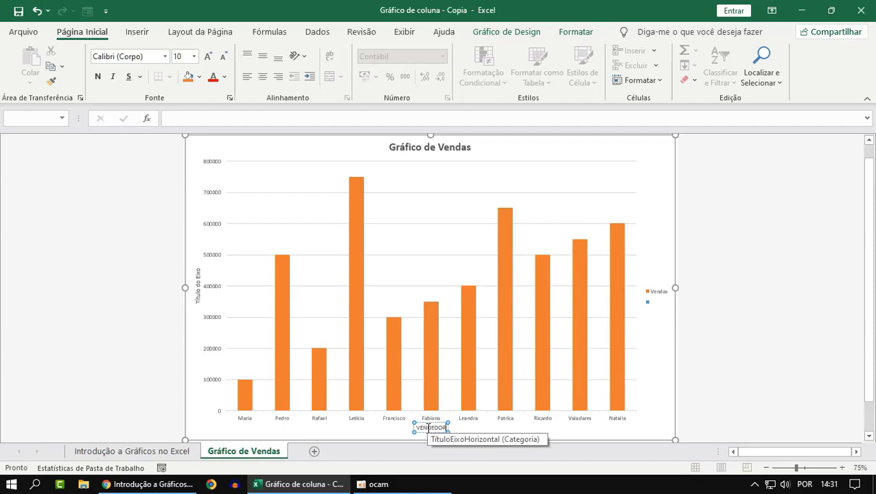
type("ES")
left_click(765, 378)
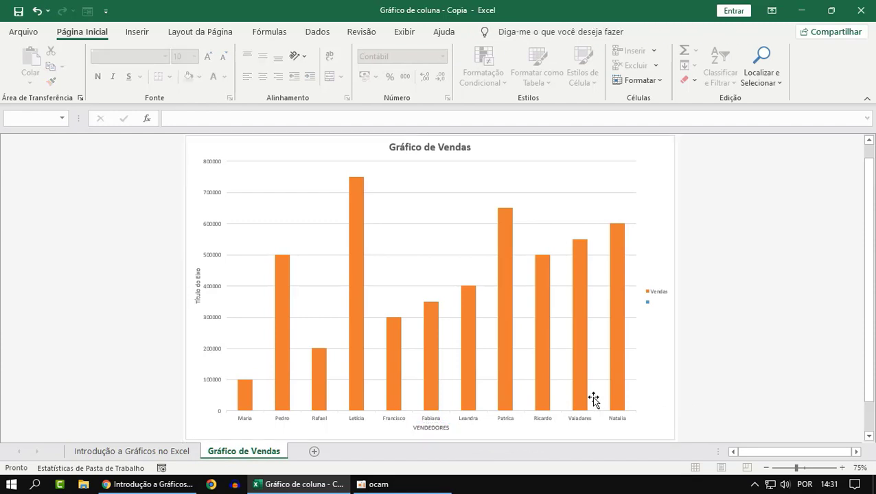
Format the horizontal axis title in bold with font size 15
left_click(439, 427)
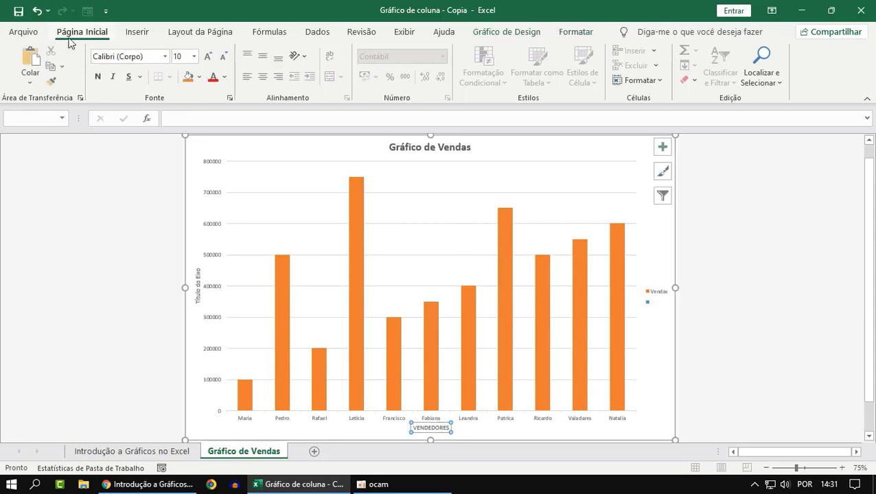
left_click(98, 77)
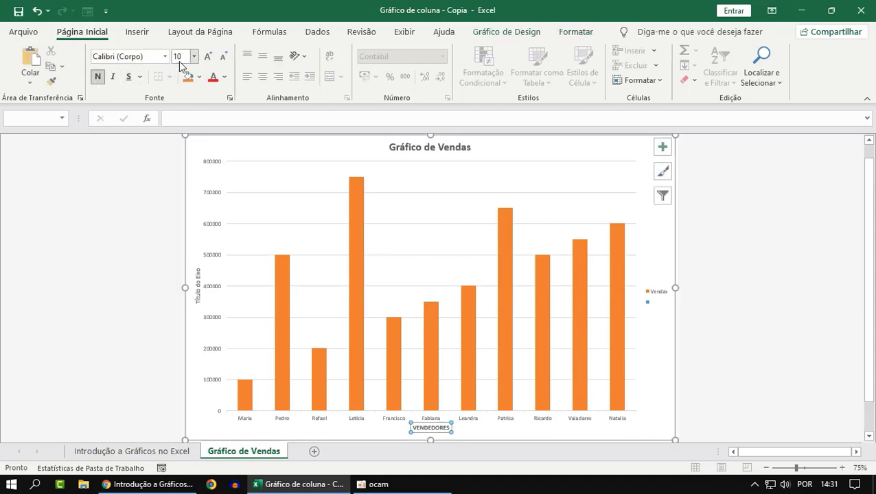
left_click(184, 54)
key("Return")
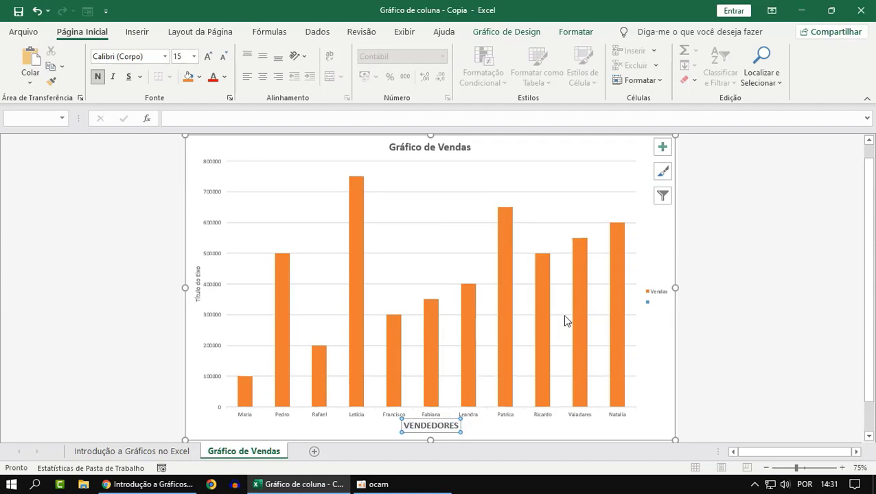
left_click(717, 329)
left_click(432, 425)
left_click(435, 427)
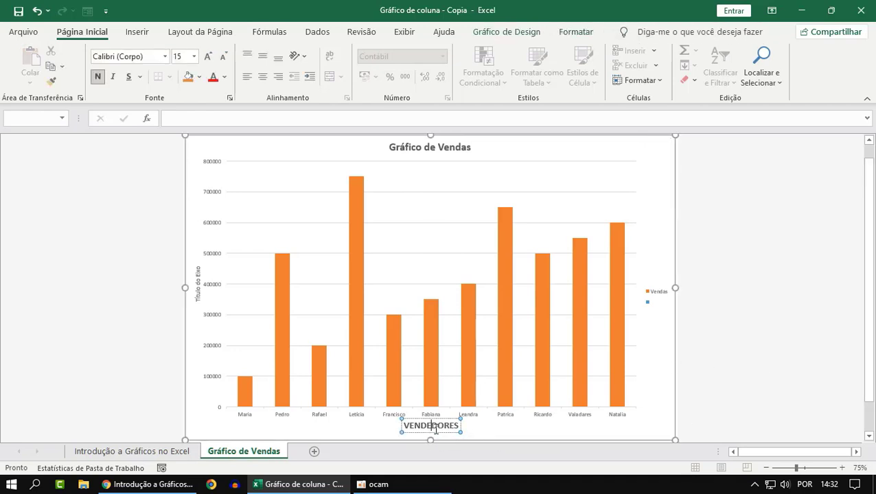
left_click(558, 427)
left_click(768, 352)
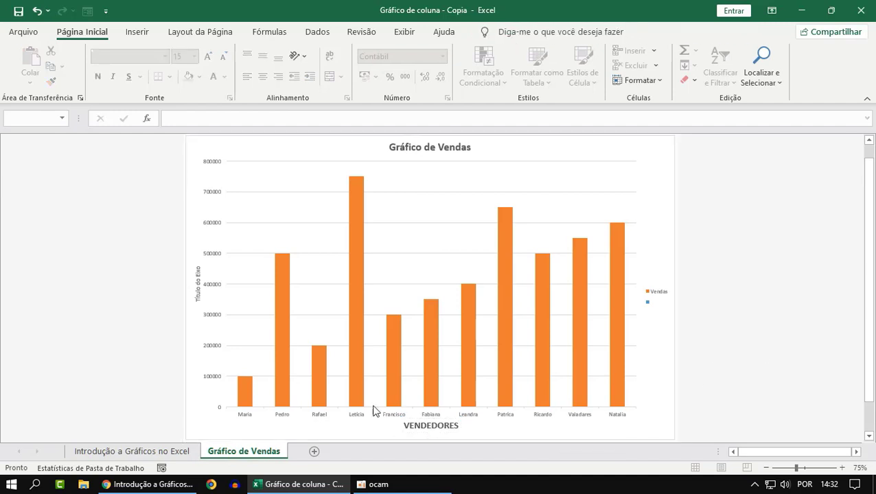
left_click(434, 426)
key("Down")
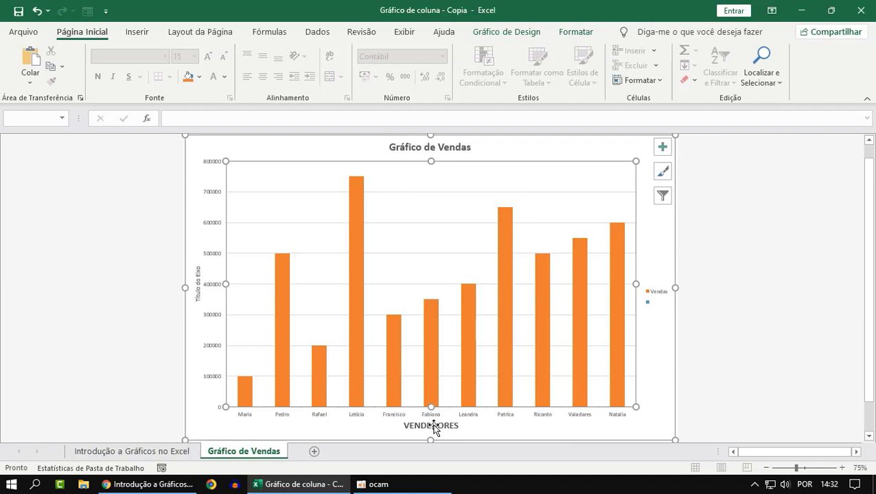
left_click(434, 426)
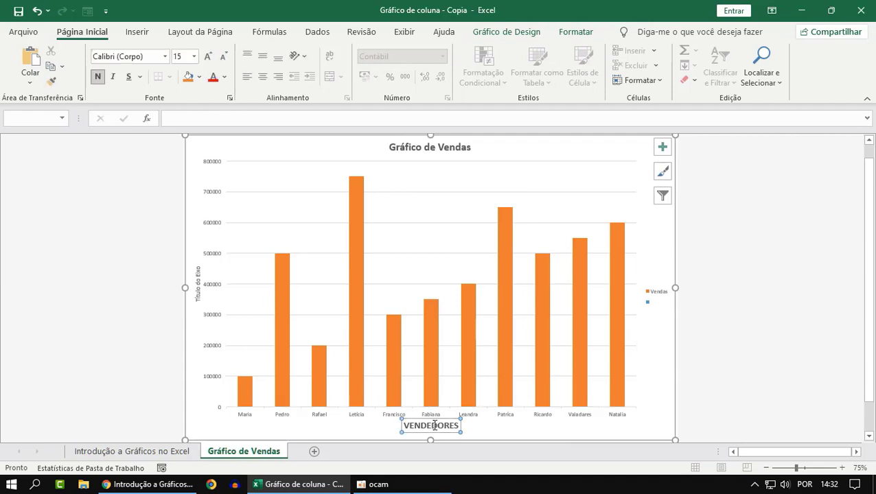
left_click(717, 376)
left_click(443, 426)
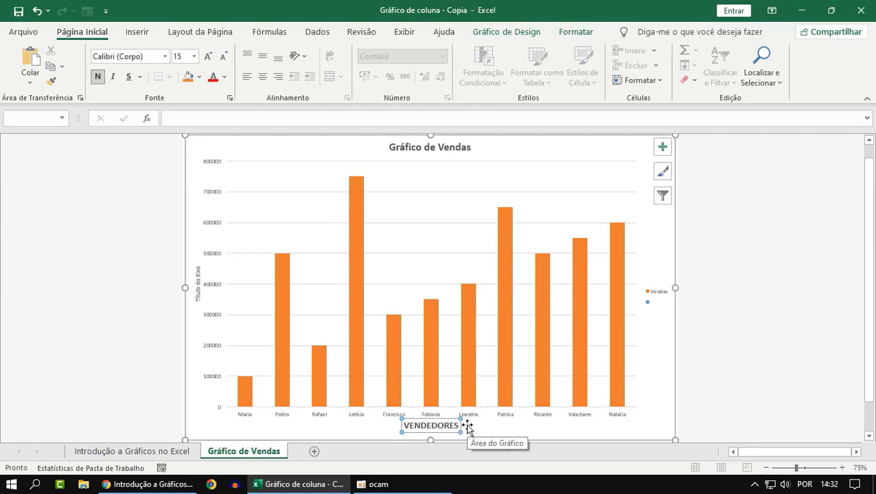
left_click(803, 267)
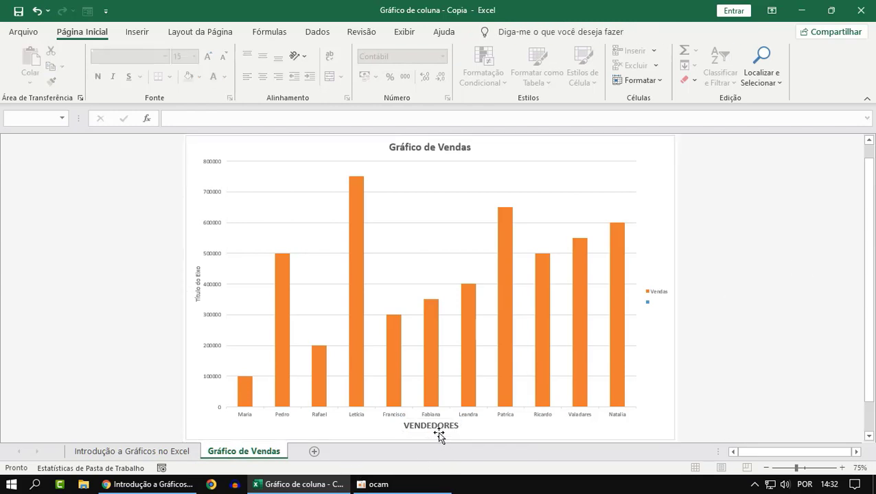
Remove the Títulos dos Eixos element from the chart
left_click(620, 149)
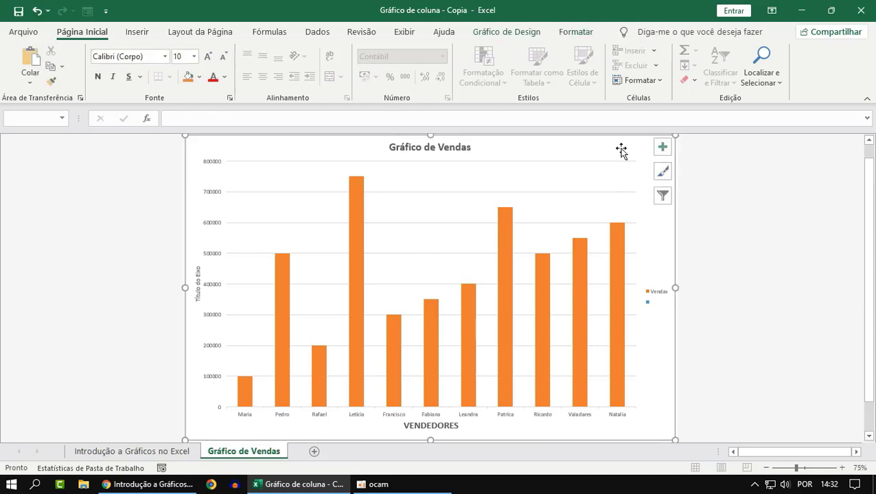
left_click(662, 147)
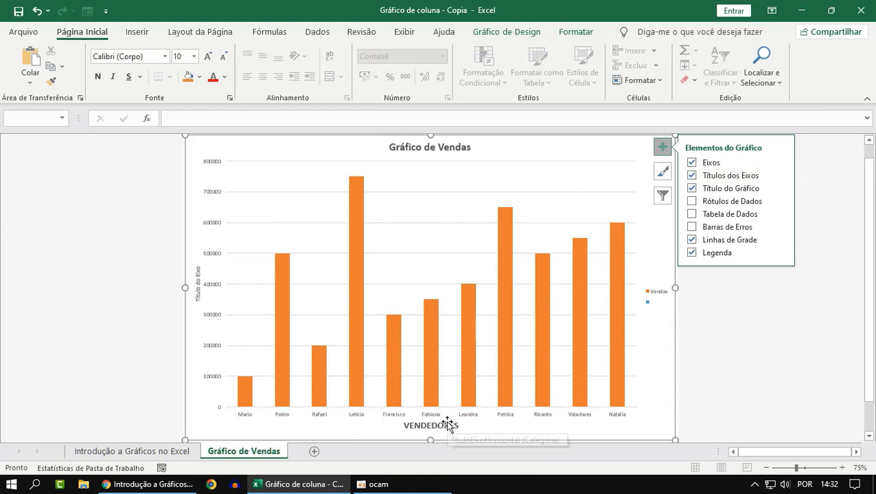
left_click(693, 176)
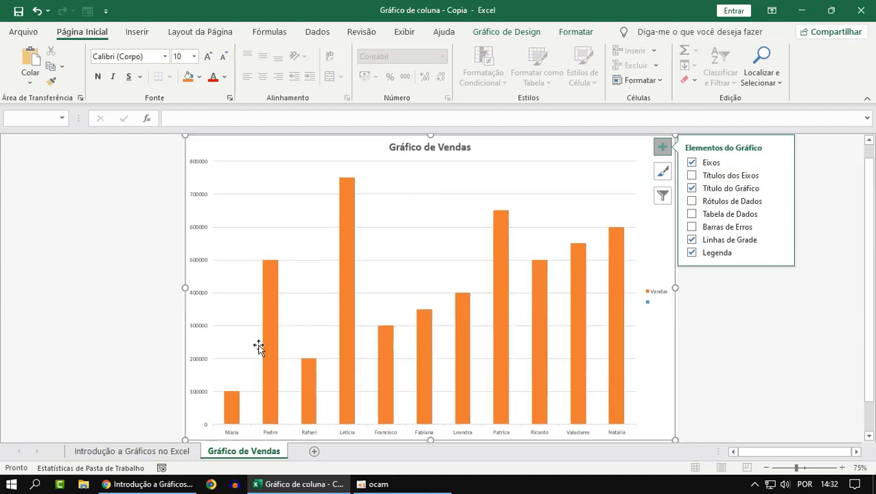
left_click(721, 176)
left_click(742, 332)
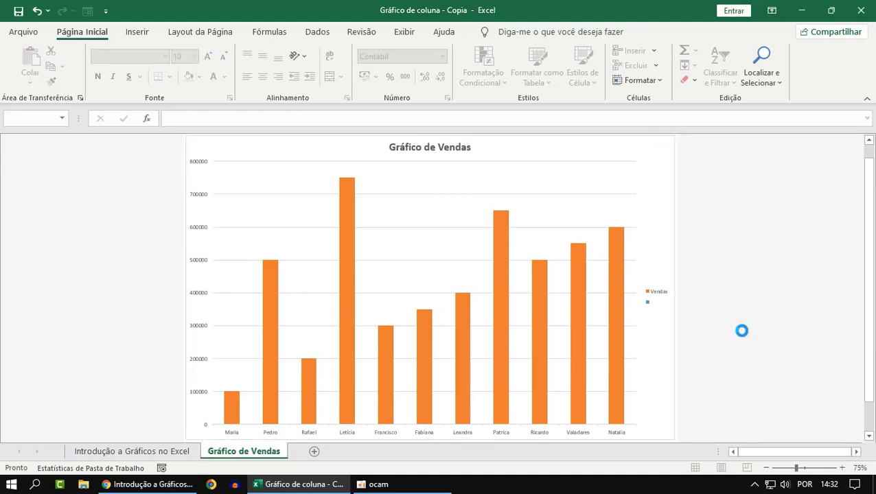
left_click(644, 152)
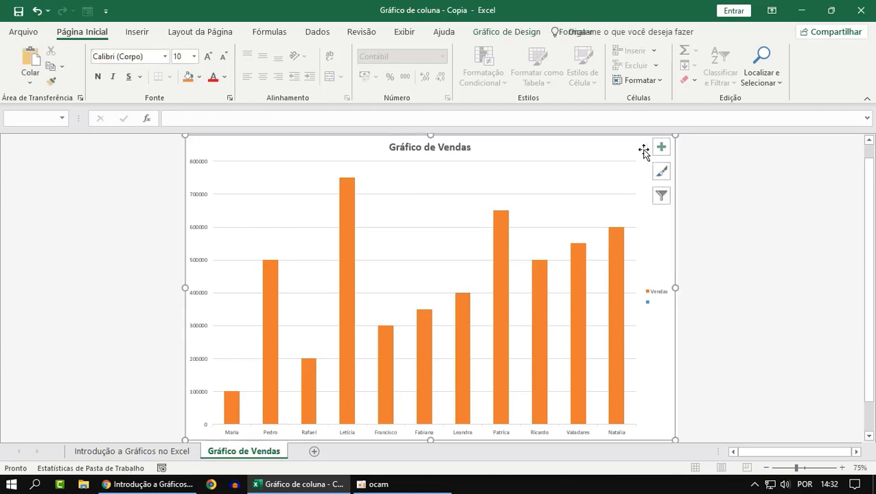
left_click(662, 150)
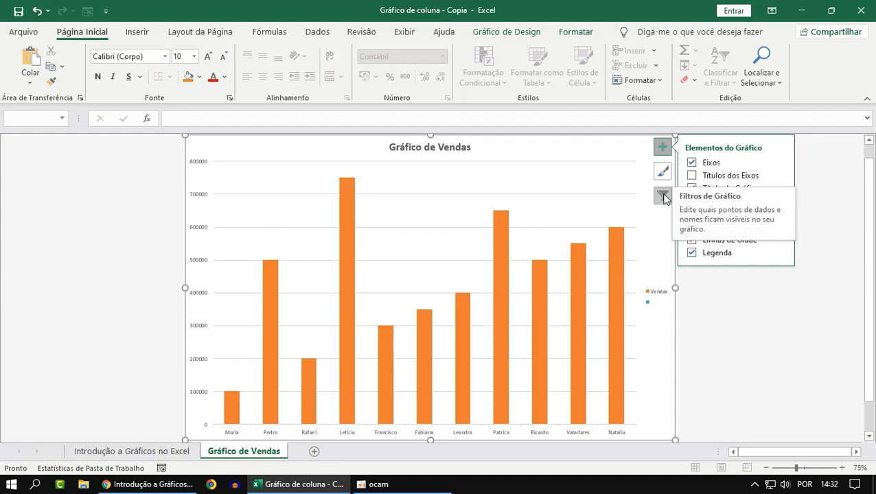
left_click(735, 344)
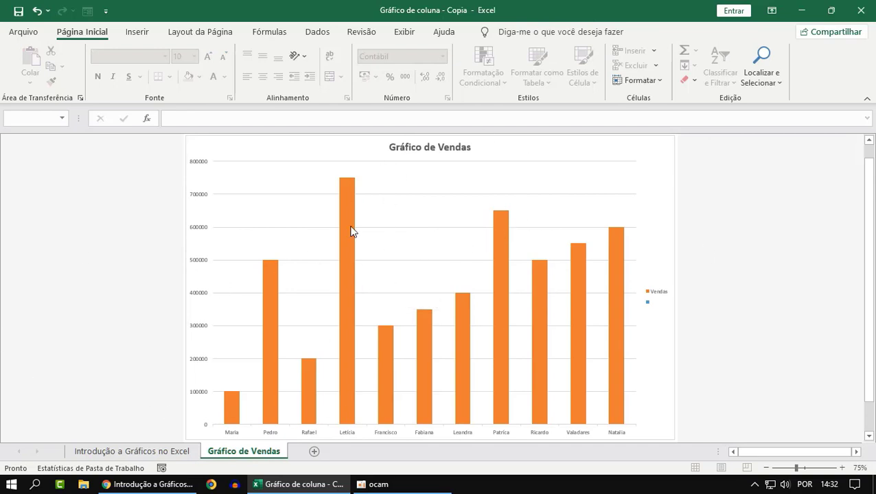
Review the Nome and Vendas source table on the "Introdução a Gráficos no Excel" sheet and return to the "Gráfico de Vendas" sheet
left_click(180, 452)
left_click(330, 357)
left_click(400, 249)
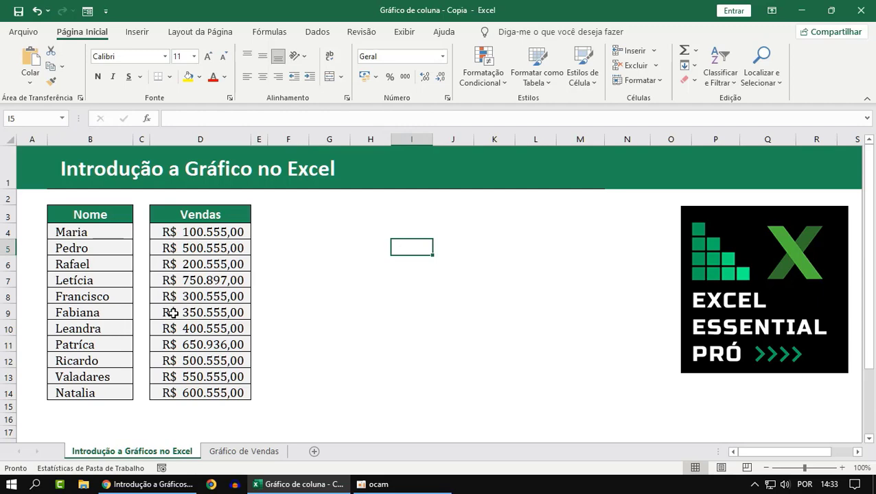
left_click(234, 451)
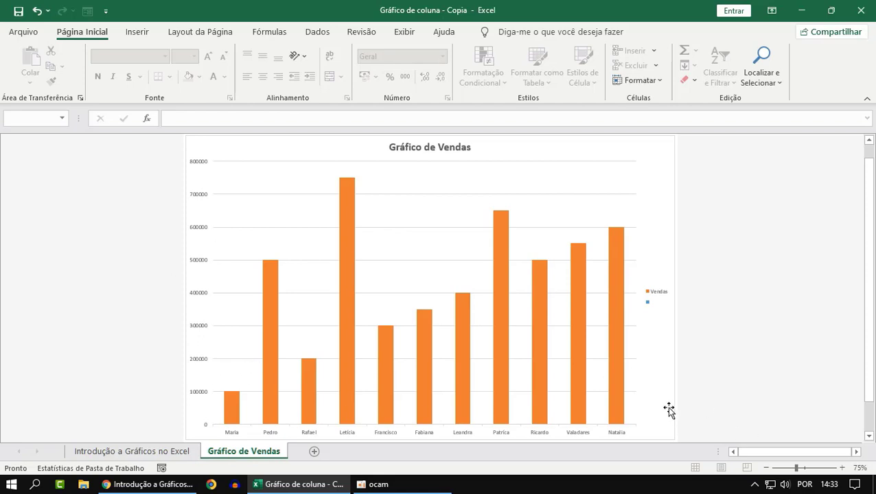
Examine the commands offered for the chart's plot area, such as changing the chart type, saving as a template and selecting data
right_click(438, 181)
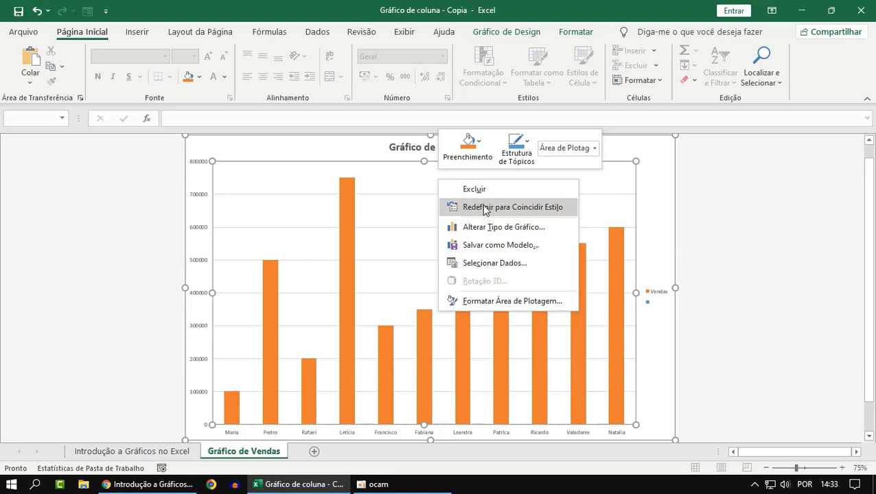
left_click(789, 248)
left_click(706, 261)
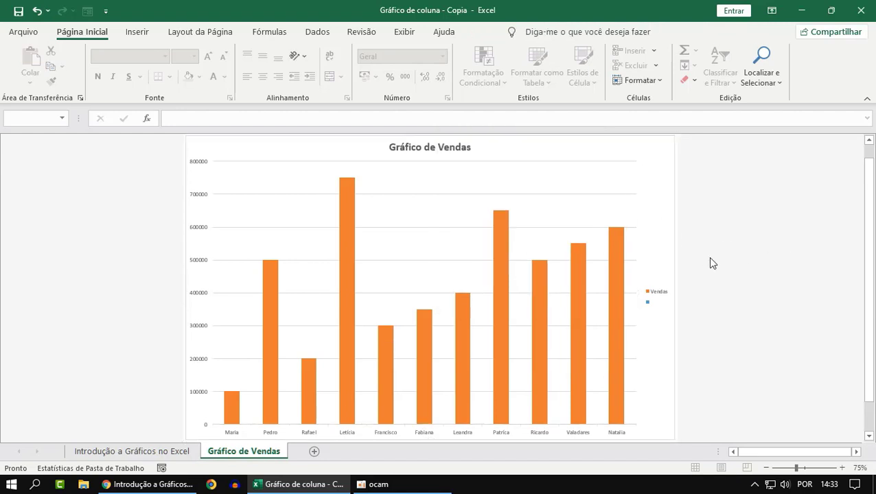
left_click(423, 238)
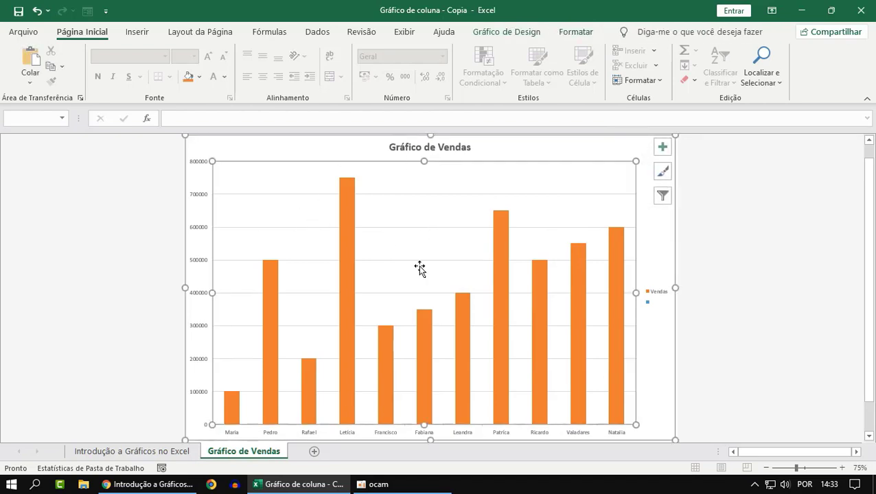
right_click(446, 214)
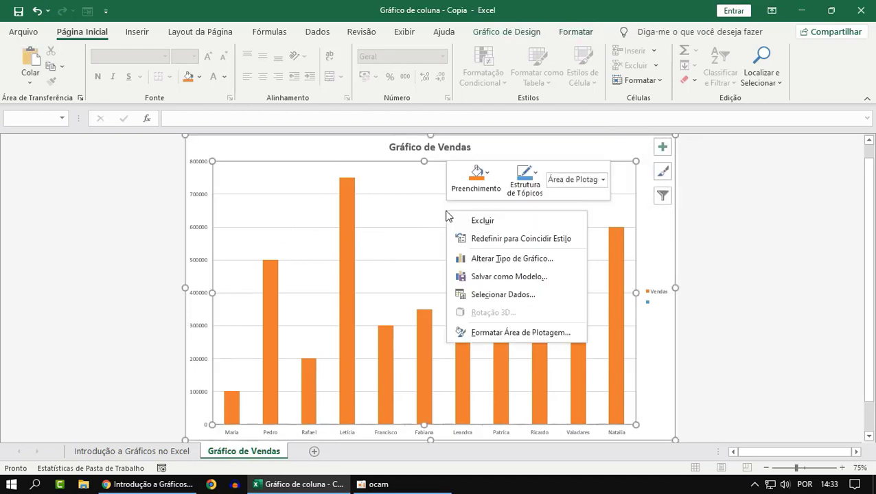
left_click(426, 214)
right_click(408, 214)
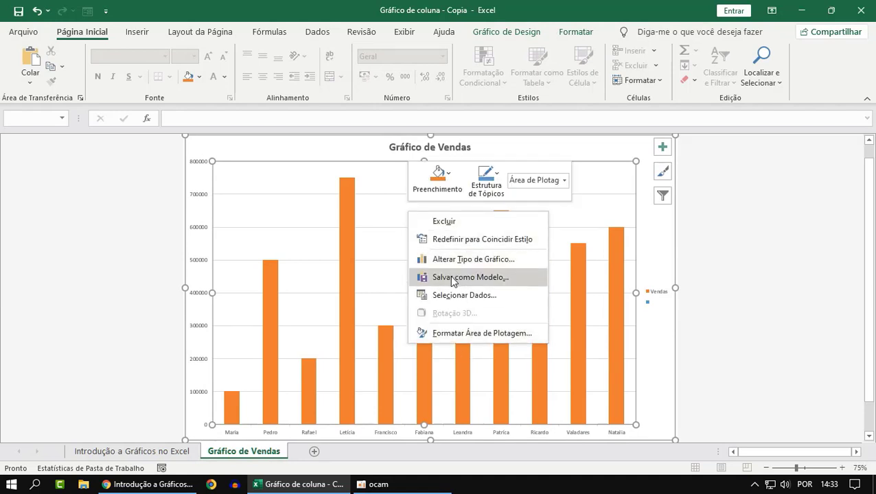
key("Escape")
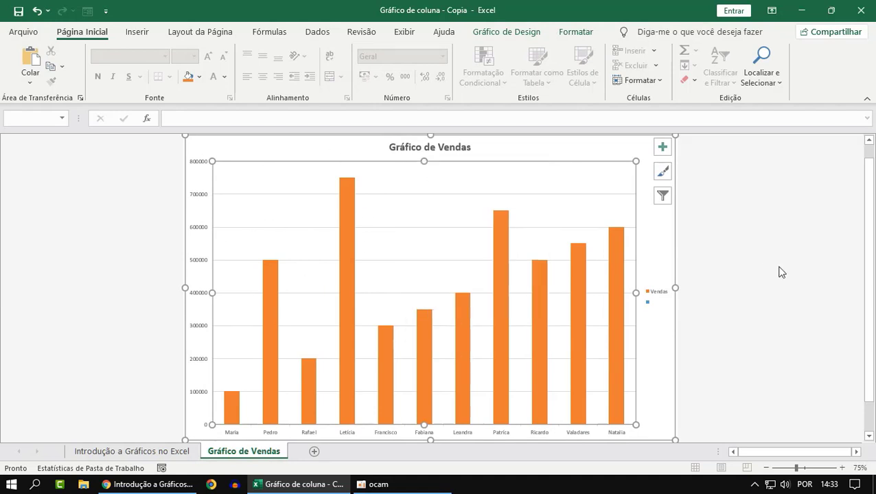
Examine the commands offered for the Vendas data series, such as changing the series chart type and adding data labels
left_click(502, 342)
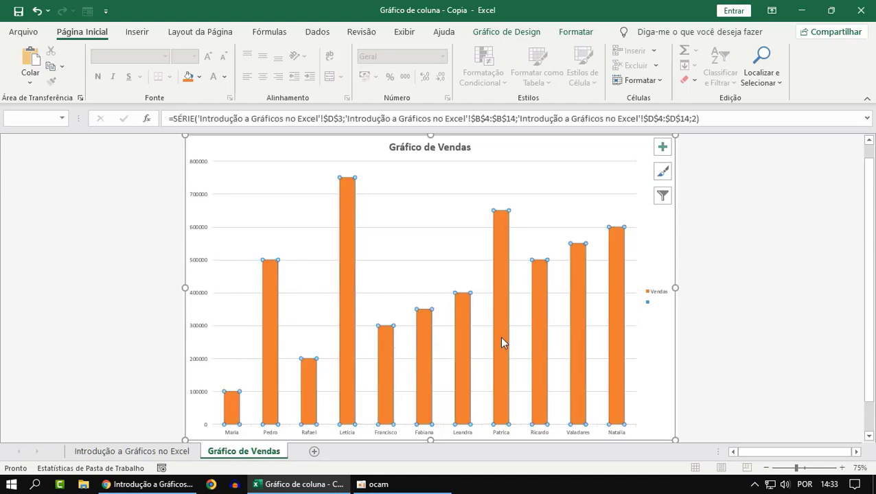
right_click(503, 256)
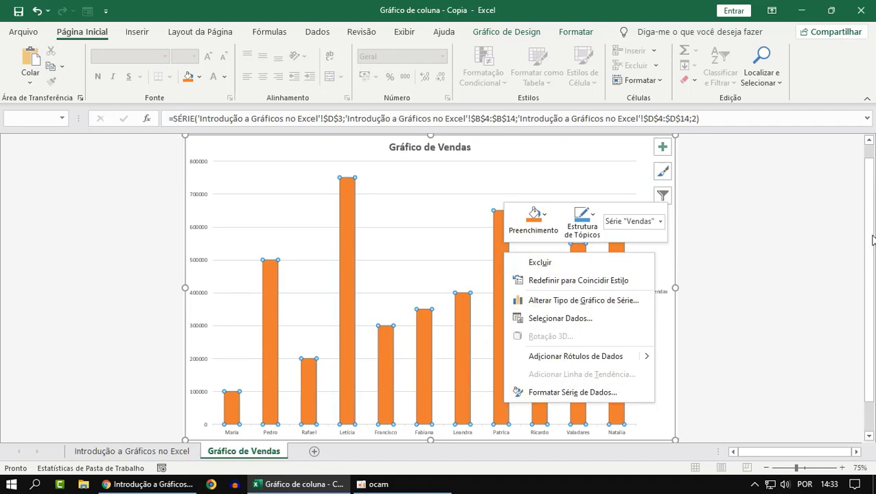
left_click(811, 238)
left_click(811, 238)
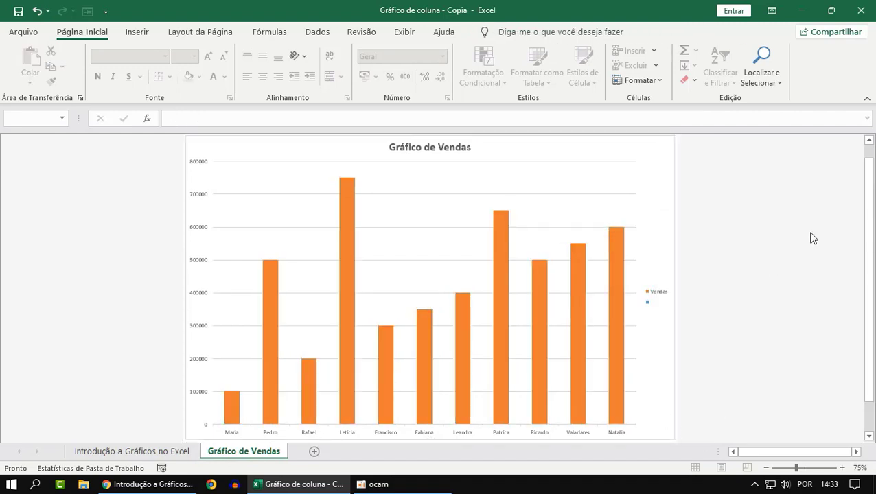
Select the plot area, the Vendas columns and the chart area in turn, and examine the chart area's commands, including Mover Gráfico
left_click(293, 177)
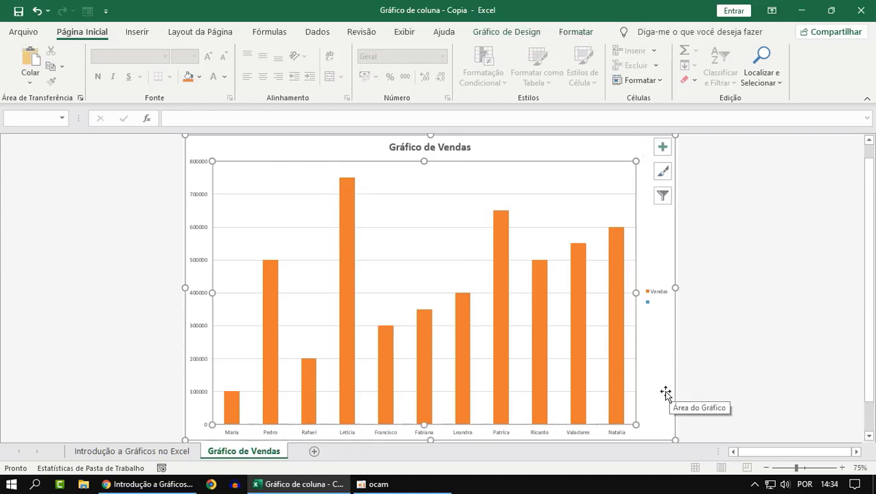
left_click(758, 310)
left_click(575, 355)
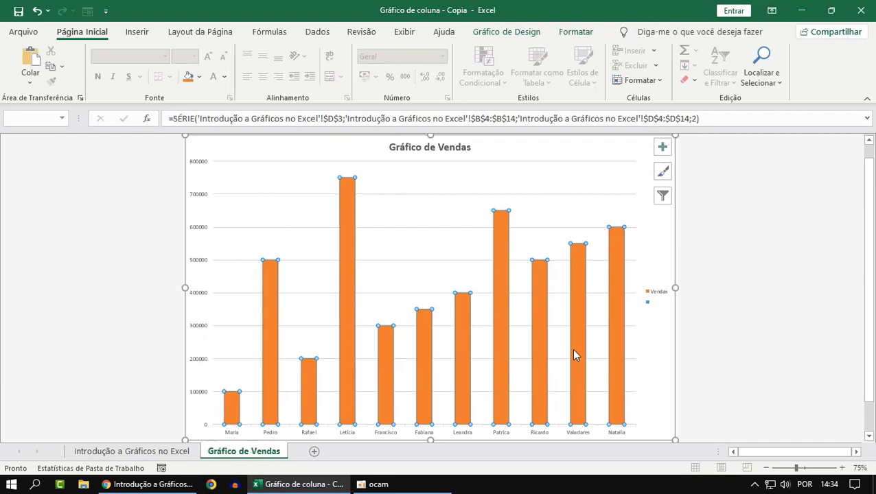
left_click(710, 312)
left_click(650, 354)
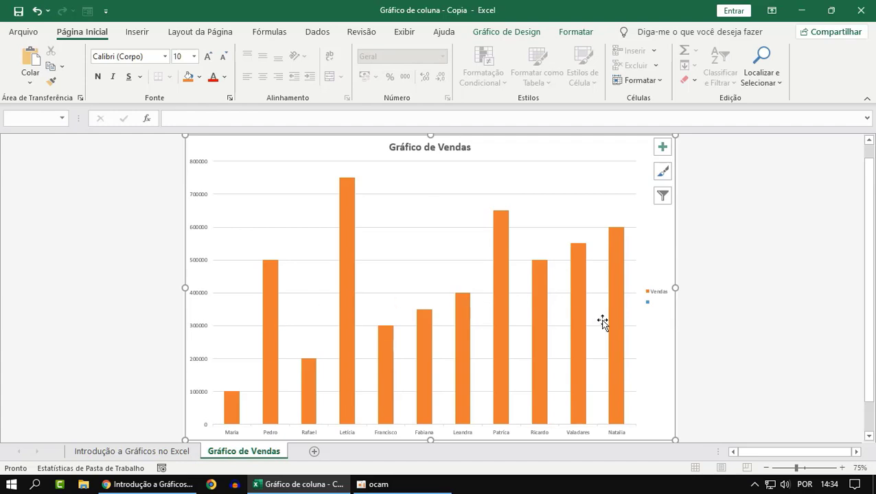
left_click(731, 352)
left_click(663, 357)
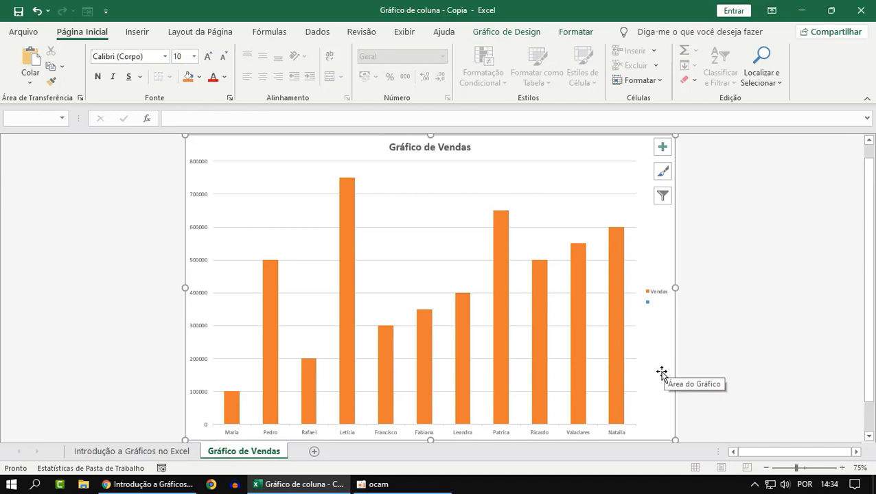
right_click(663, 375)
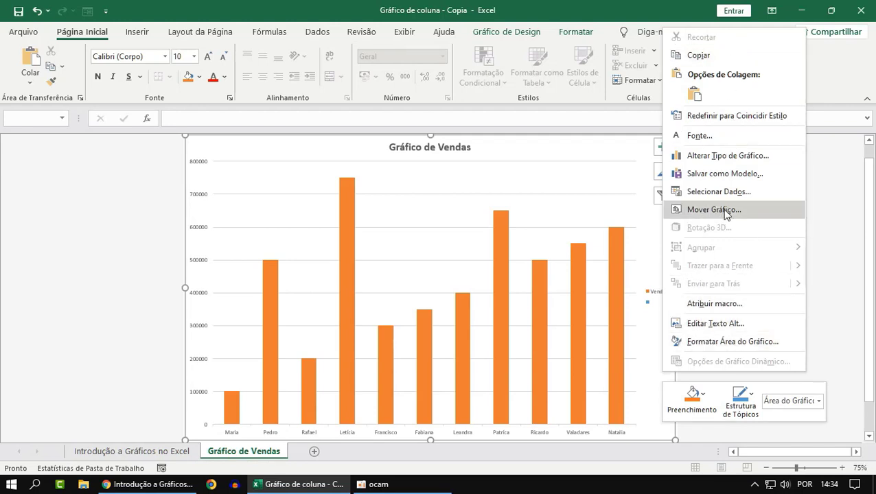
left_click(69, 279)
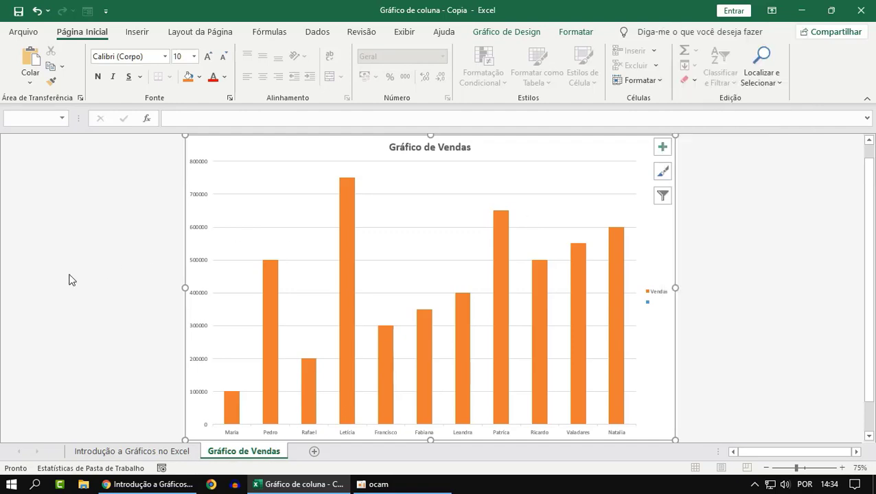
Check the source table's sheet, return to the chart and examine the destinations offered by Mover Gráfico without moving it
left_click(96, 449)
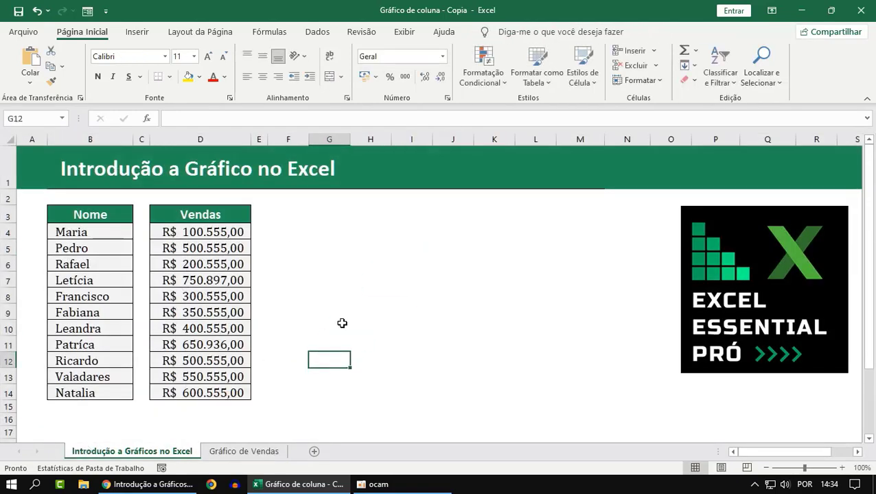
left_click(233, 450)
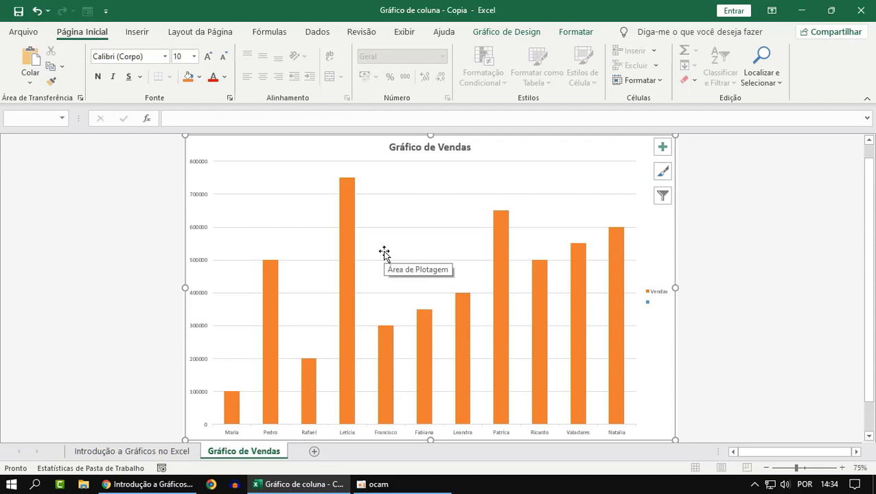
right_click(193, 409)
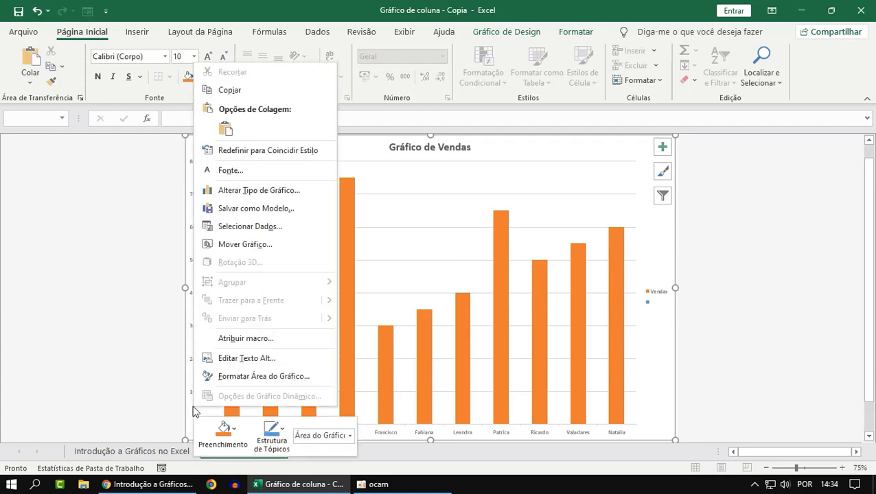
left_click(238, 245)
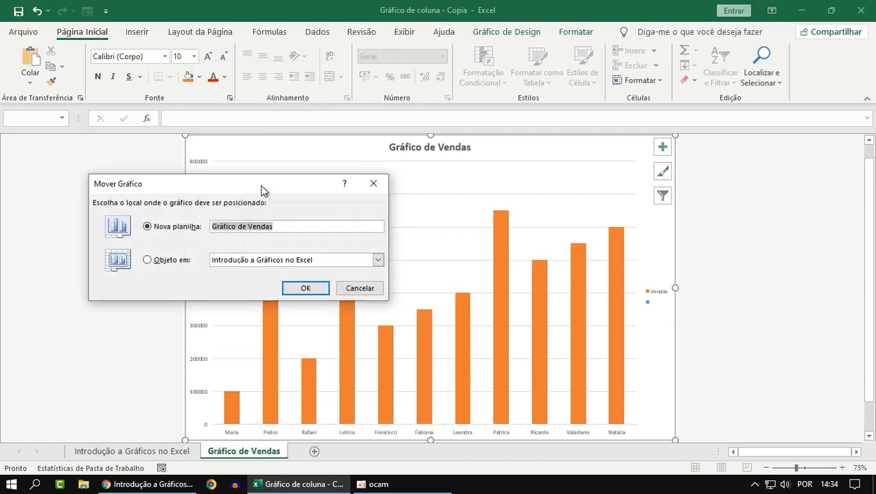
left_click_drag(248, 184, 694, 185)
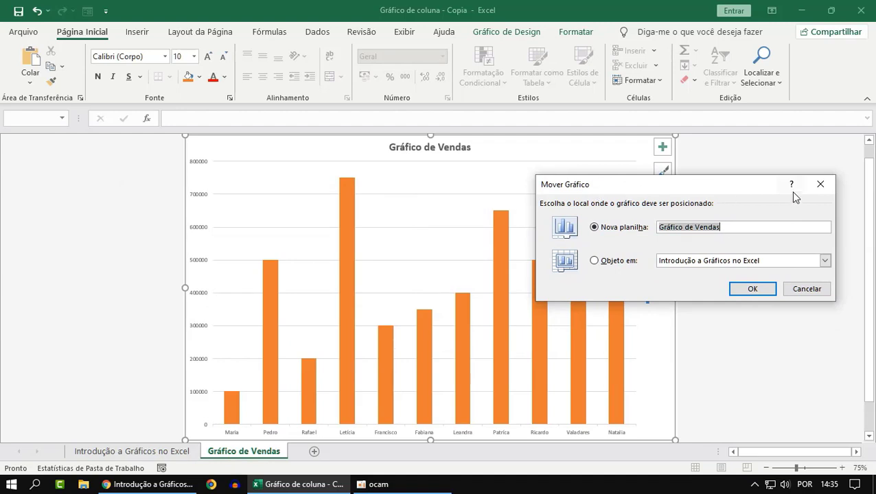
left_click(821, 183)
left_click(788, 220)
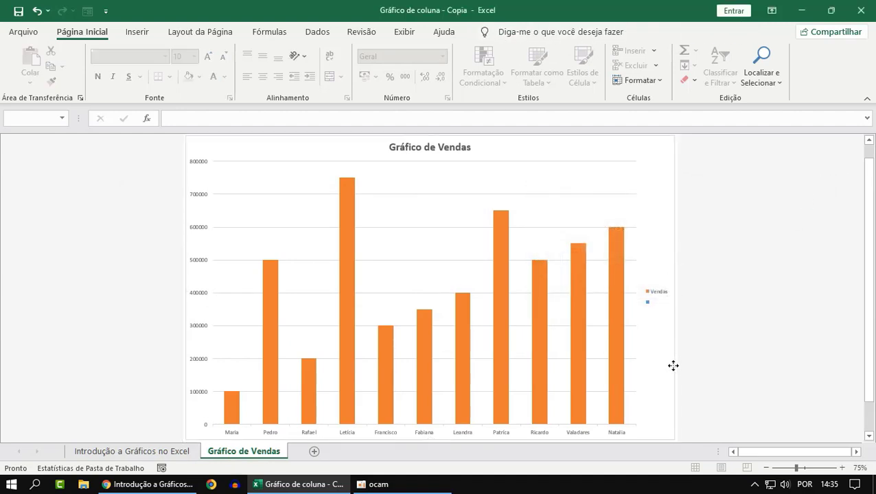
Apply the dark-background chart style to the Gráfico de Vendas chart
left_click(485, 363)
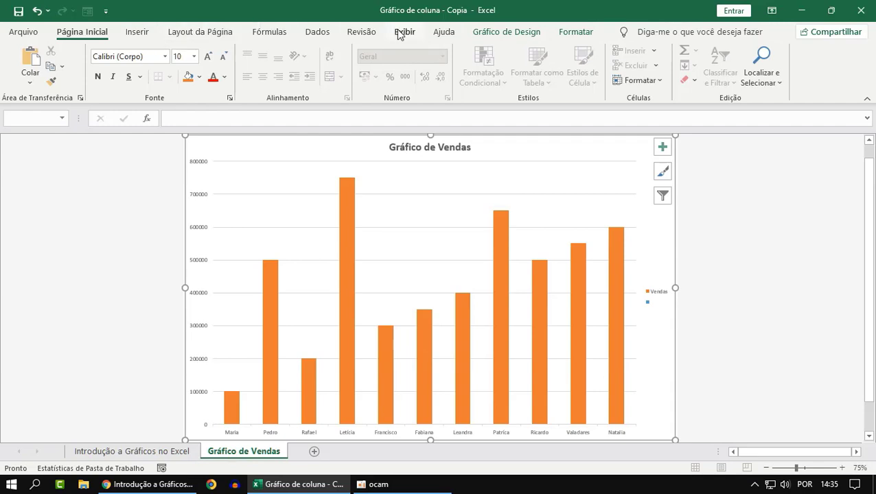
left_click(515, 32)
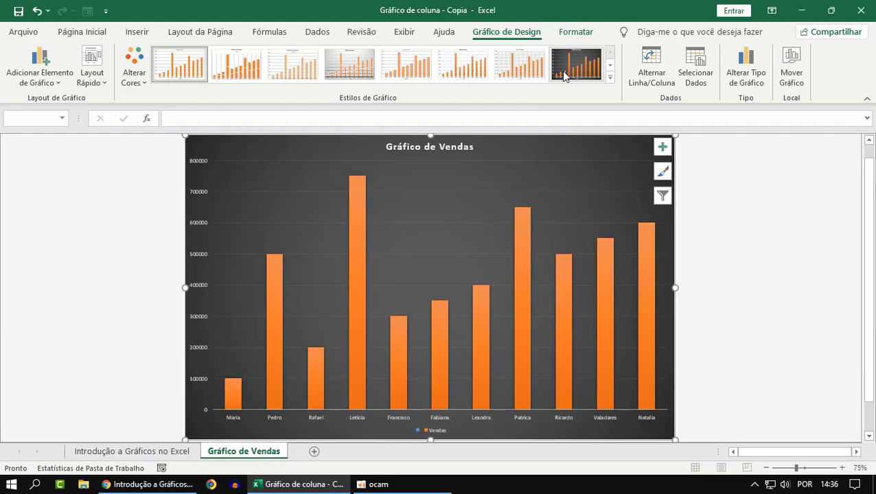
left_click(560, 71)
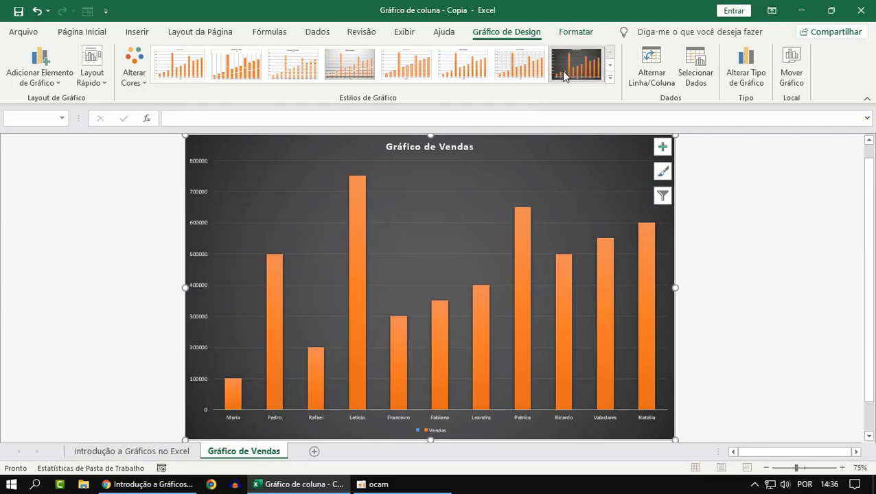
left_click(800, 276)
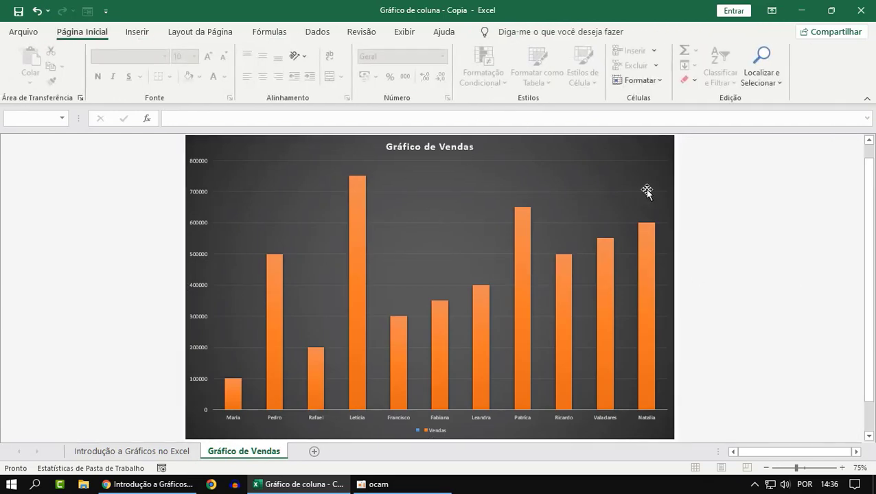
Select the chart area and locate the Mover Gráfico command among the chart design commands
left_click(652, 319)
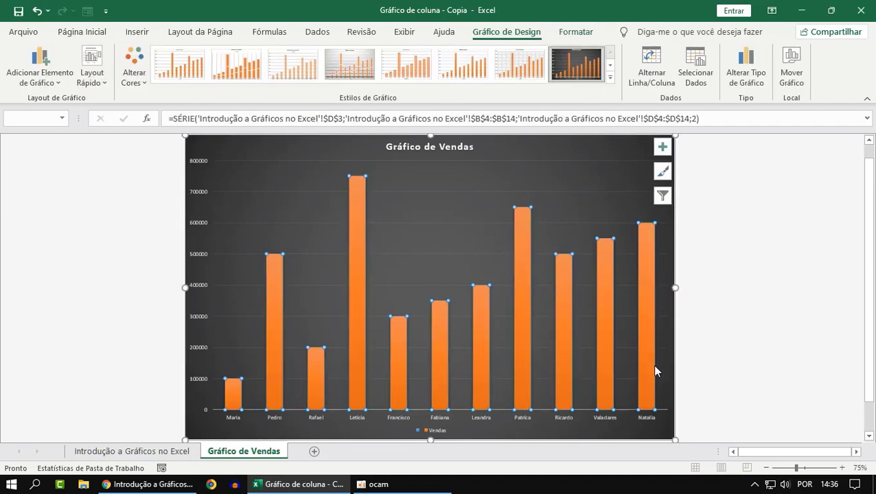
left_click(665, 432)
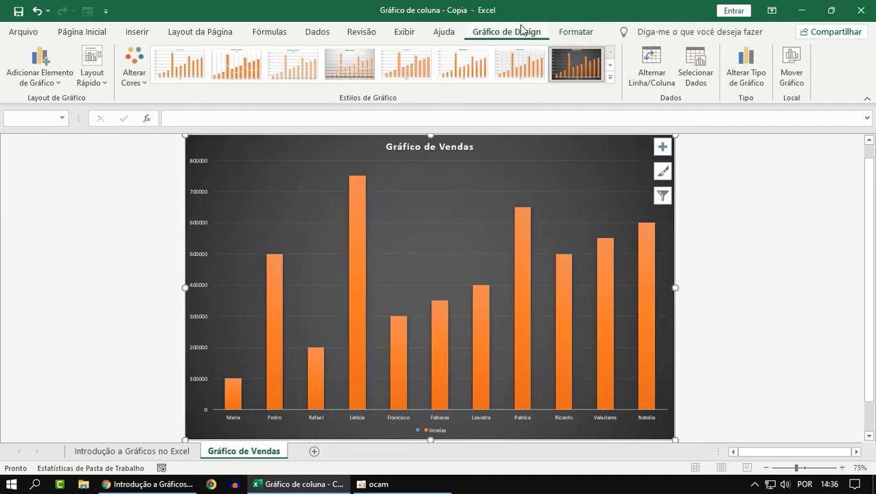
left_click(258, 34)
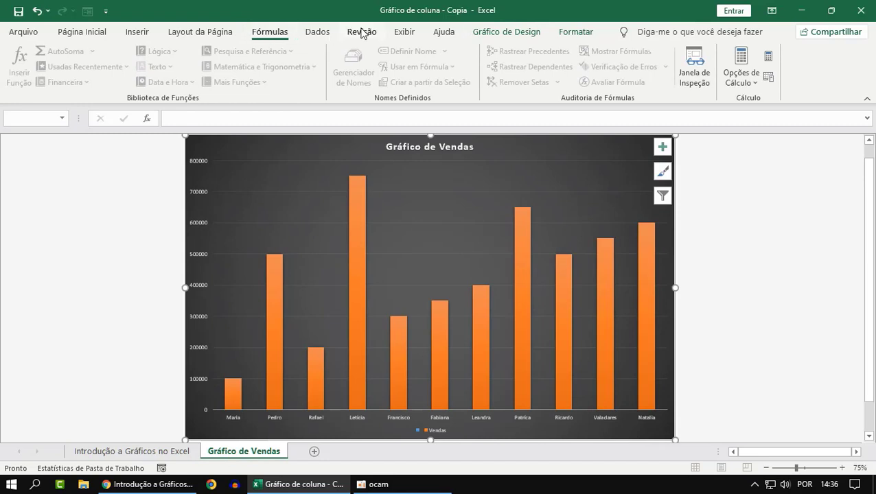
left_click(495, 38)
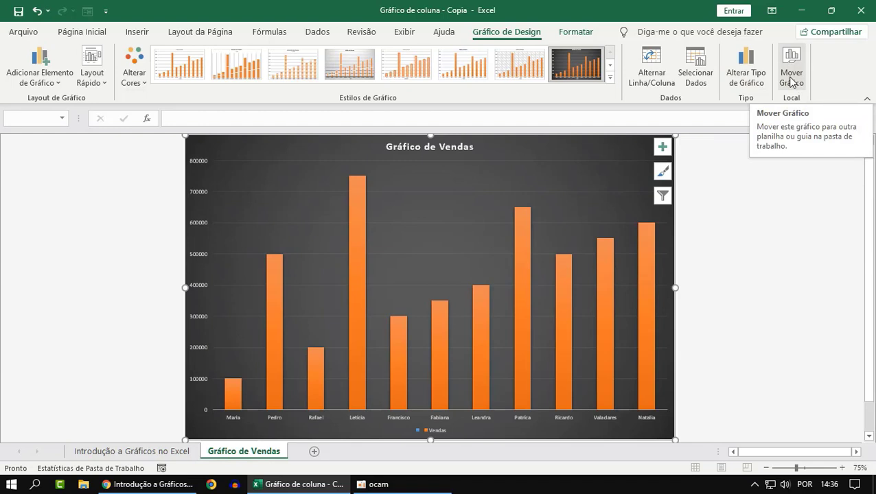
left_click(761, 376)
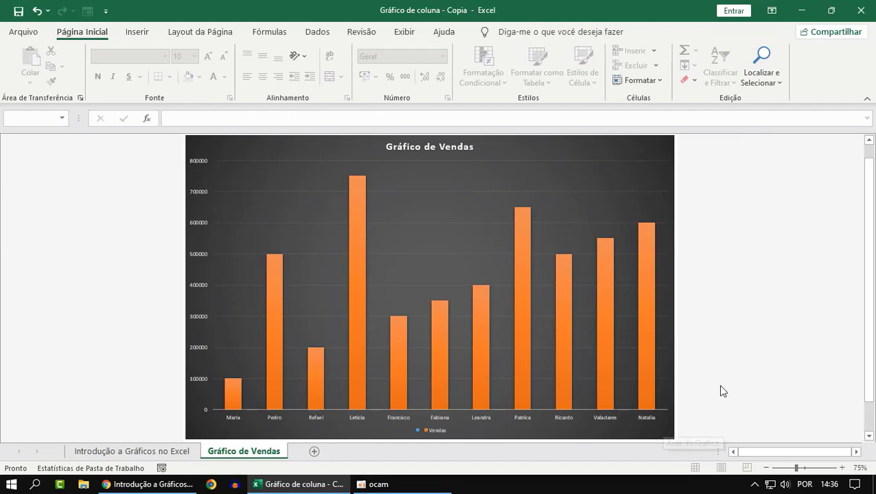
Review the Nova planilha and Objeto em options of Mover Gráfico for the restyled chart, leaving the chart in place
right_click(196, 400)
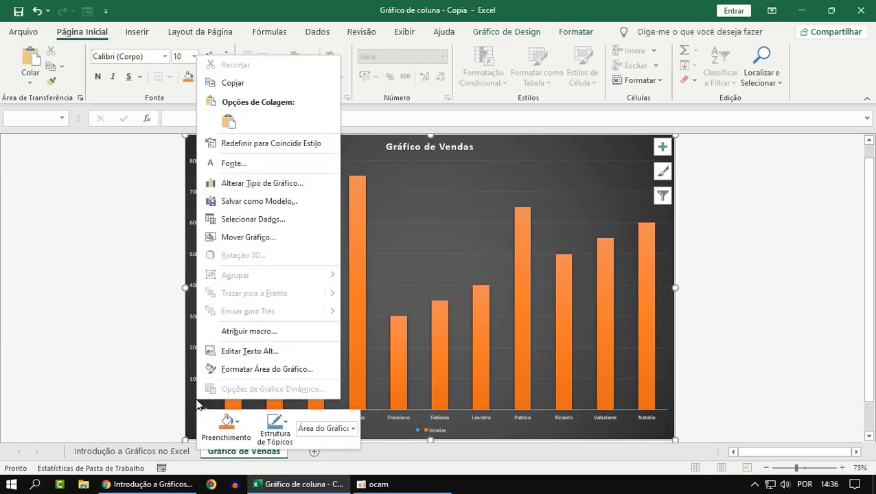
left_click(237, 237)
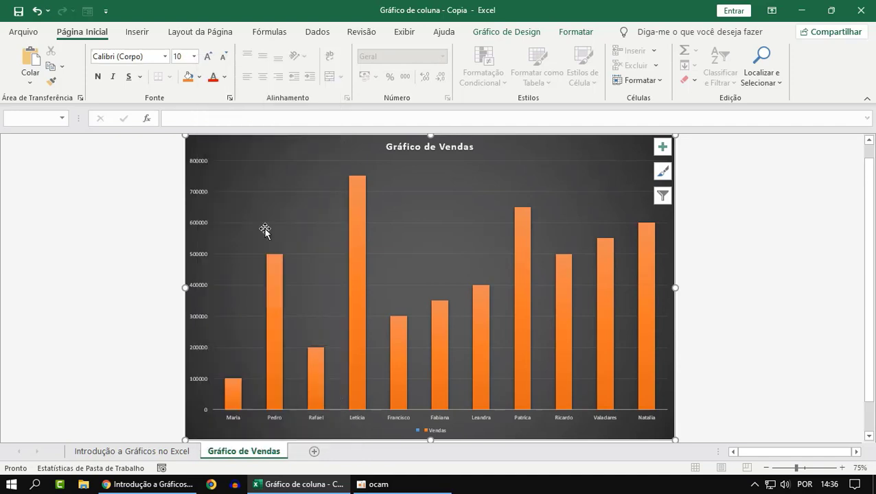
left_click_drag(242, 164, 602, 193)
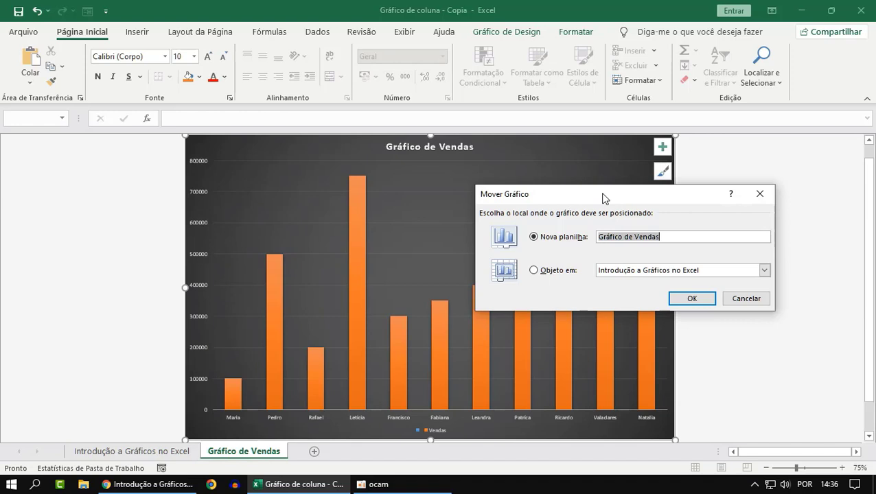
left_click(746, 300)
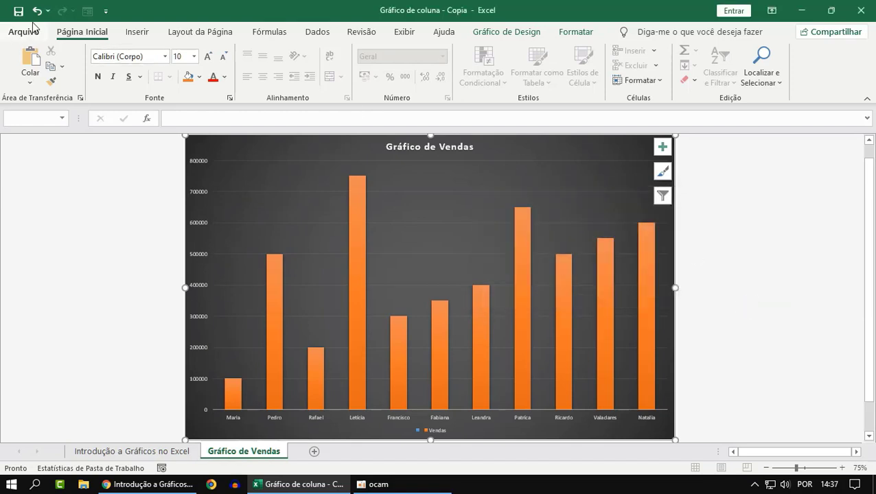
left_click(662, 364)
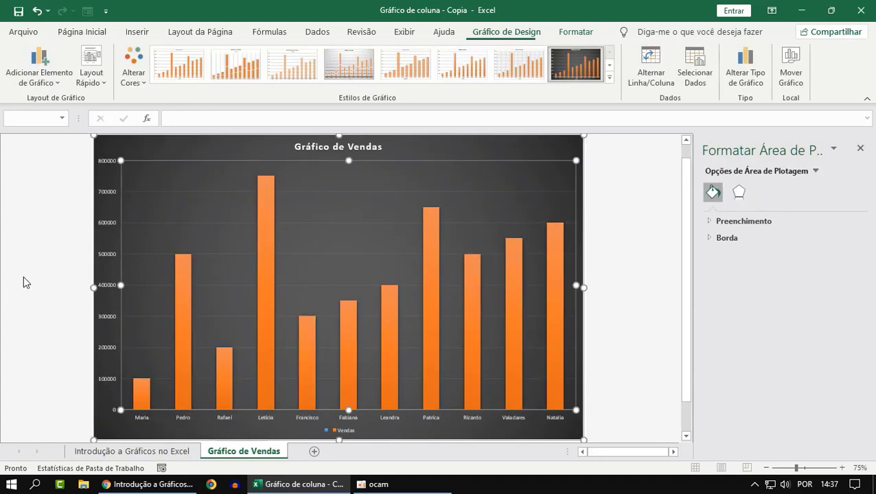
left_click(25, 283)
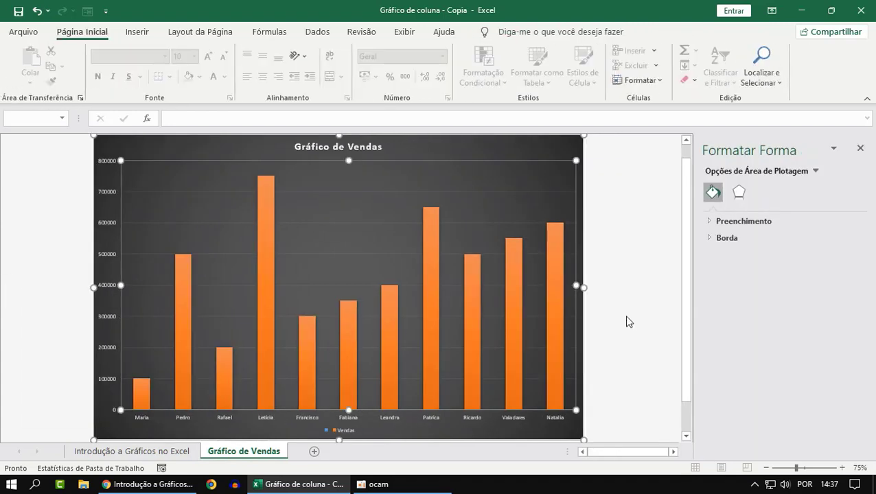
left_click(626, 321)
left_click(859, 148)
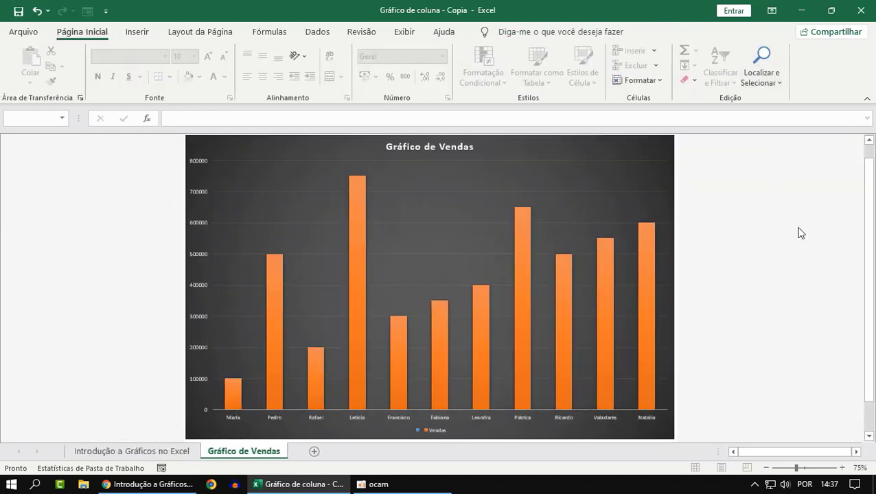
Move the chart from its own sheet into "Introdução a Gráficos no Excel" as an embedded object
left_click(665, 425)
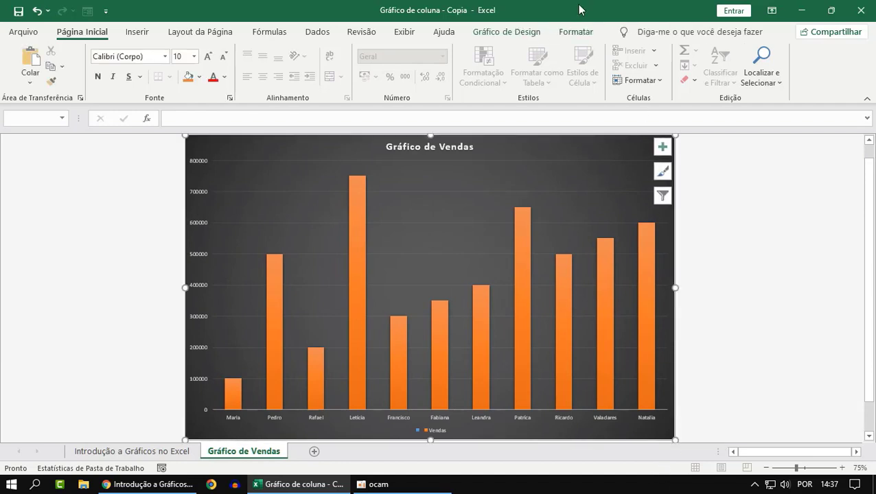
left_click(507, 32)
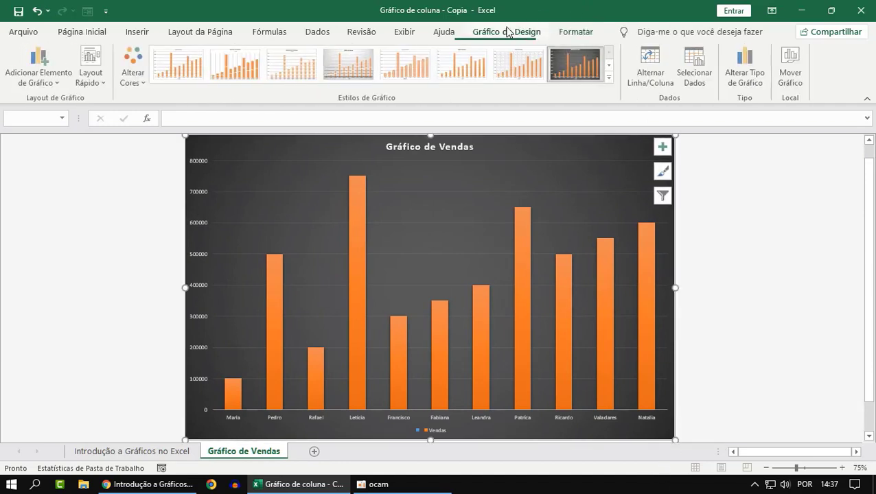
left_click(792, 66)
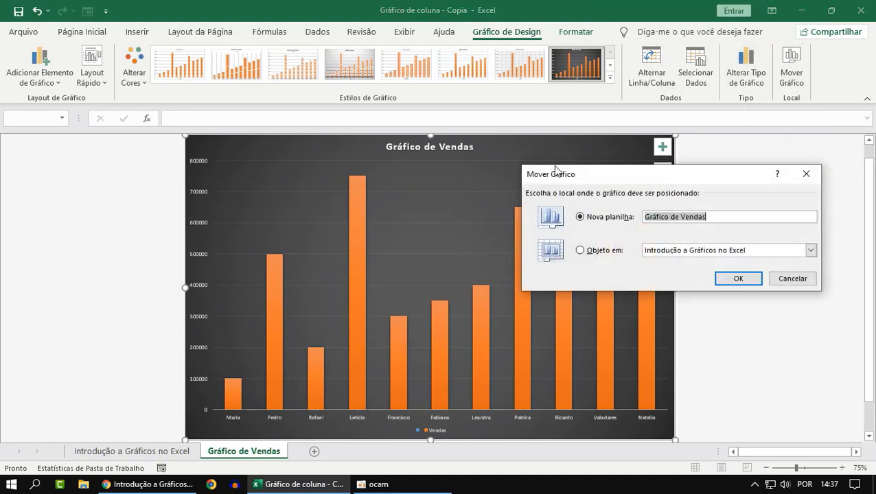
left_click_drag(649, 175, 566, 205)
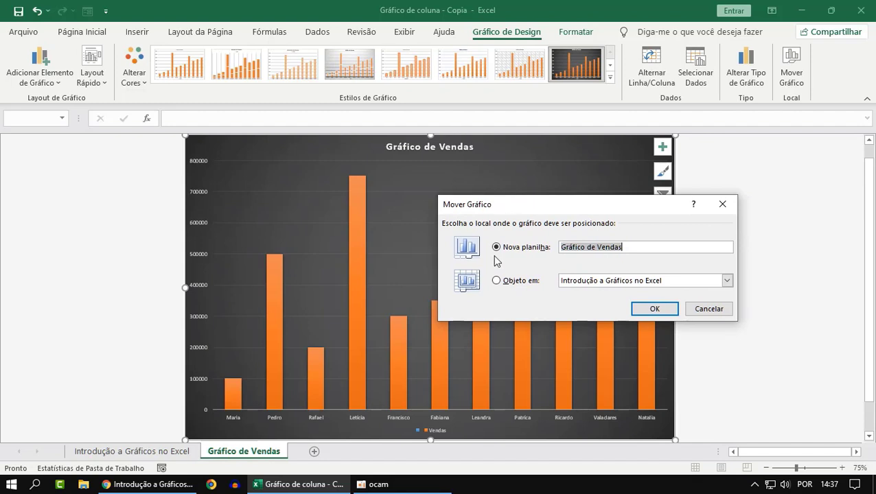
left_click(496, 281)
left_click(532, 250)
left_click(502, 285)
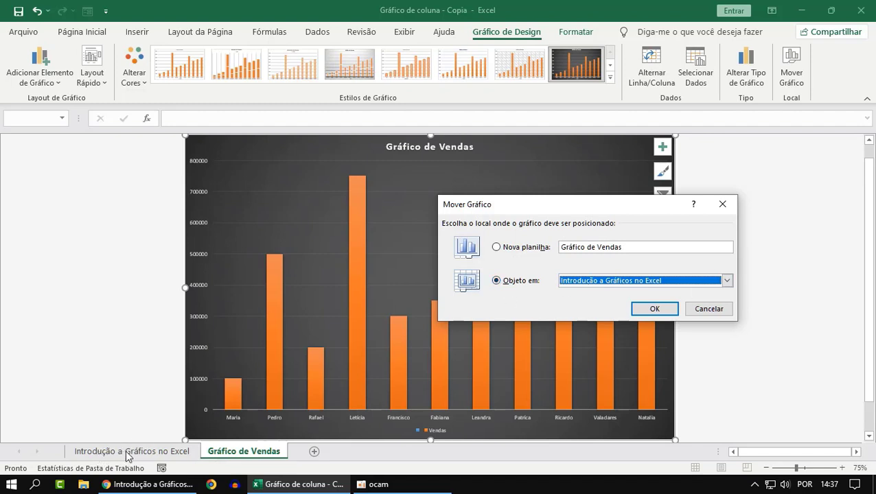
left_click(496, 249)
left_click(496, 281)
left_click(654, 310)
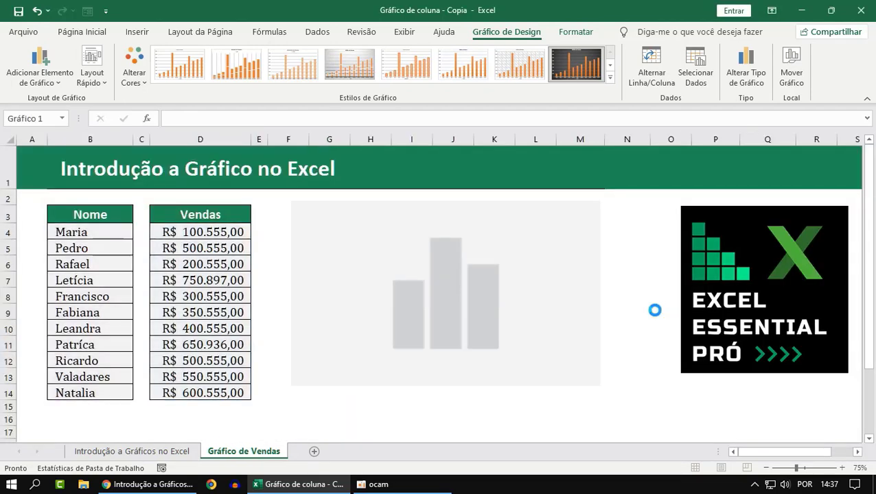